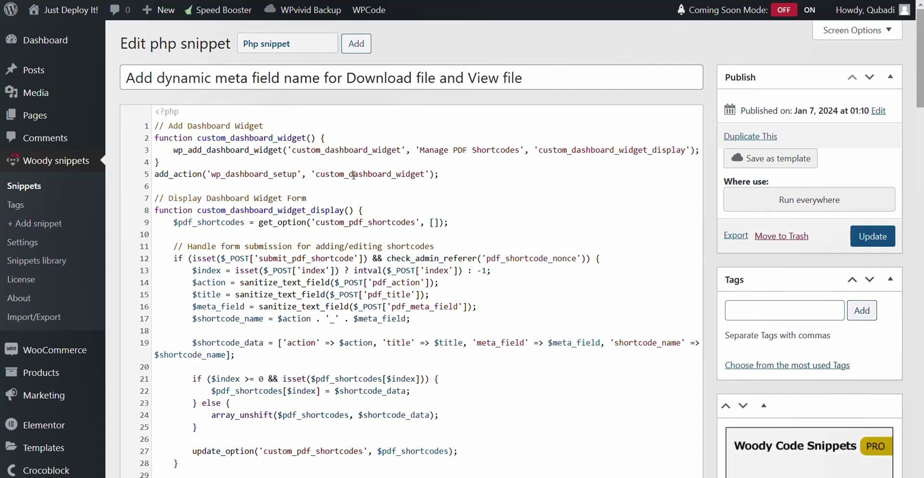
Step: Update the 'Add dynamic meta field name for Download file and View file' snippet
{"action": "left_click", "coordinate": [873, 237]}
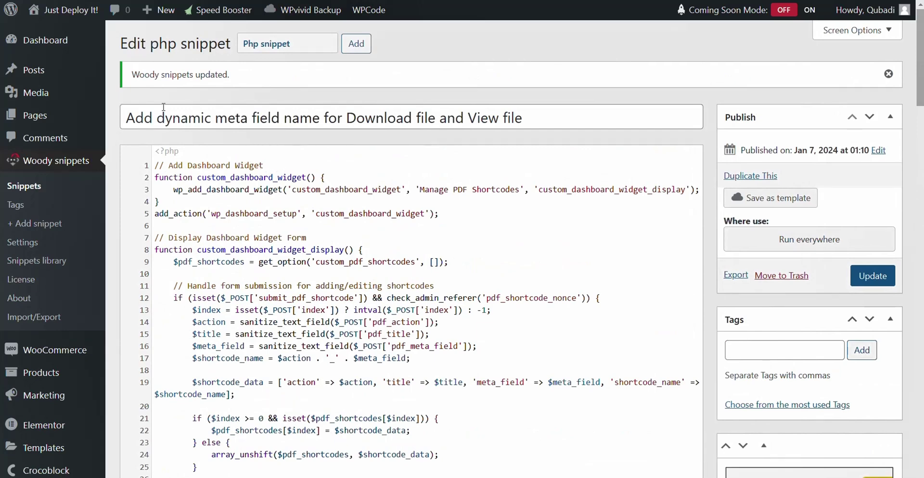
Step: On the Dashboard, check the Manage PDF Shortcodes Action choices and keep View
{"action": "left_click", "coordinate": [53, 45]}
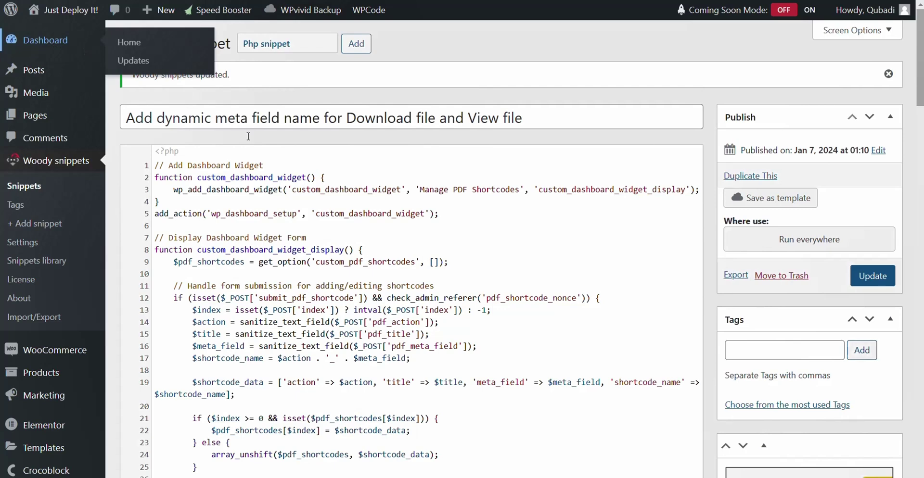
{"action": "scroll", "coordinate": [239, 157], "scroll_direction": "down", "scroll_amount": 1}
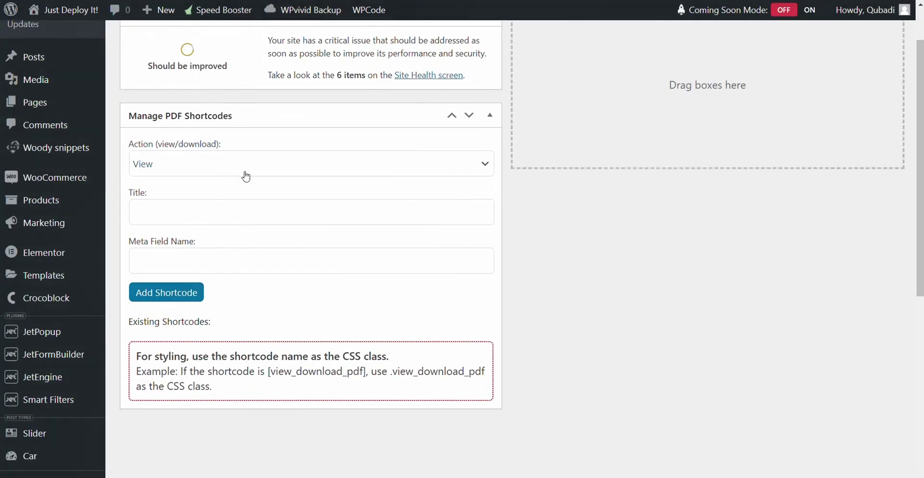
{"action": "left_click", "coordinate": [176, 165]}
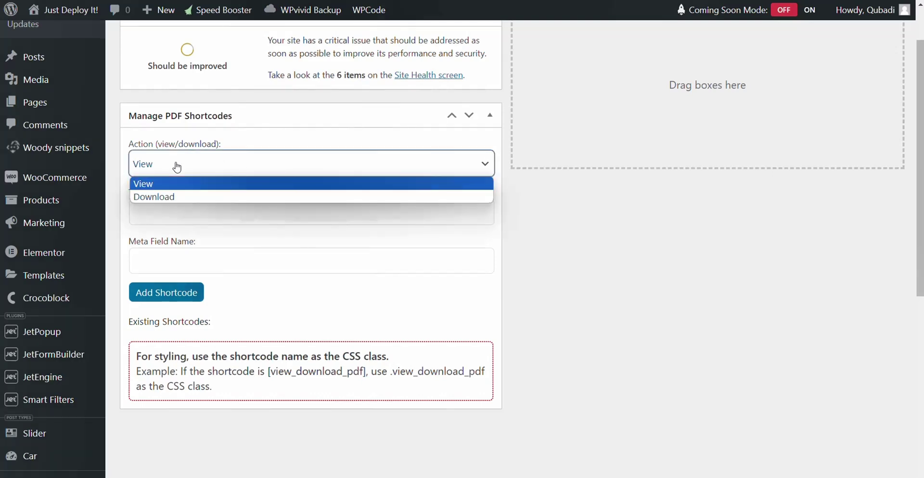
{"action": "left_click", "coordinate": [156, 179]}
{"action": "scroll", "coordinate": [250, 201], "scroll_direction": "down", "scroll_amount": 1}
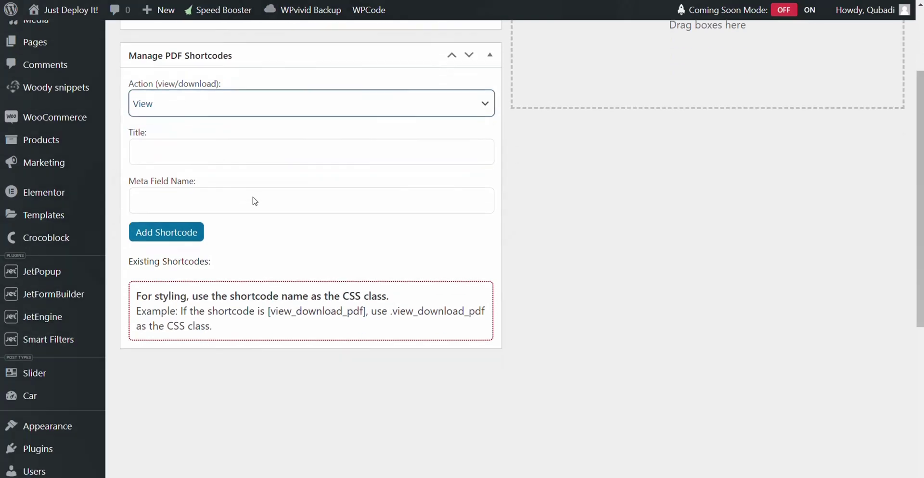
Step: Edit the Car post type in JetEngine and expand its Download PDF meta field
{"action": "mouse_move", "coordinate": [60, 319]}
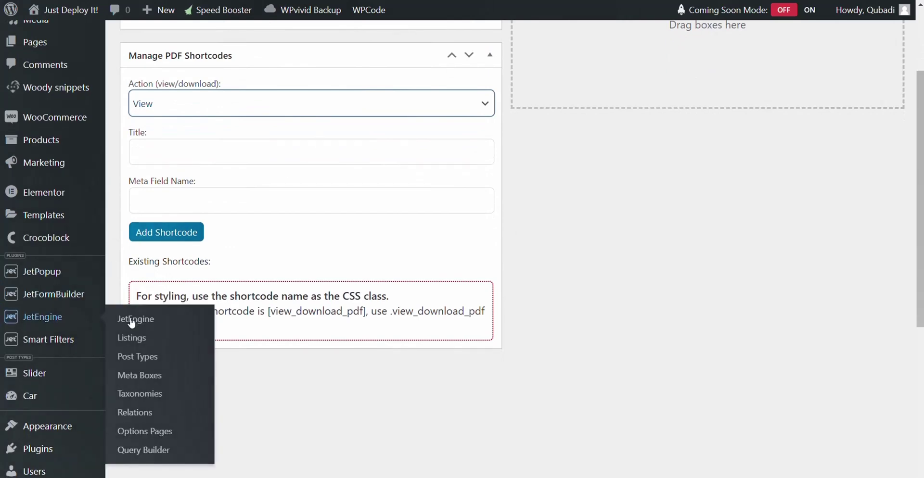
{"action": "left_click", "coordinate": [149, 357]}
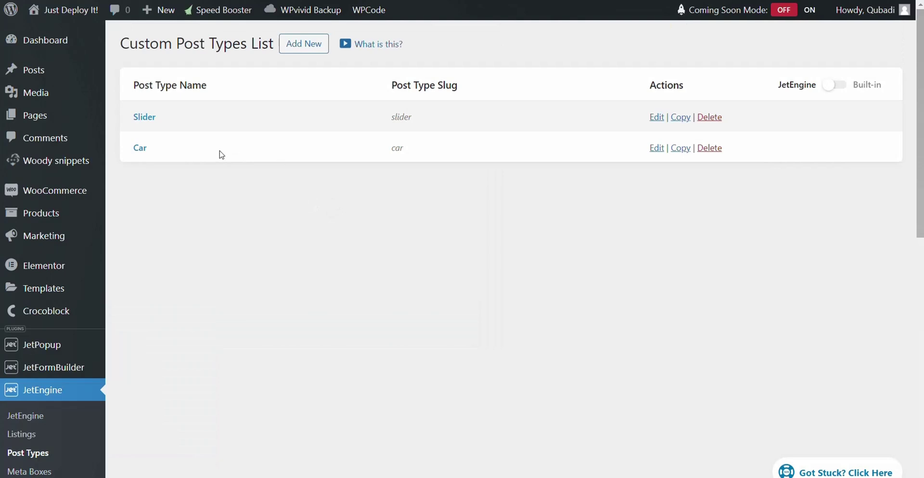
{"action": "left_click", "coordinate": [140, 148]}
{"action": "scroll", "coordinate": [431, 224], "scroll_direction": "down", "scroll_amount": 3}
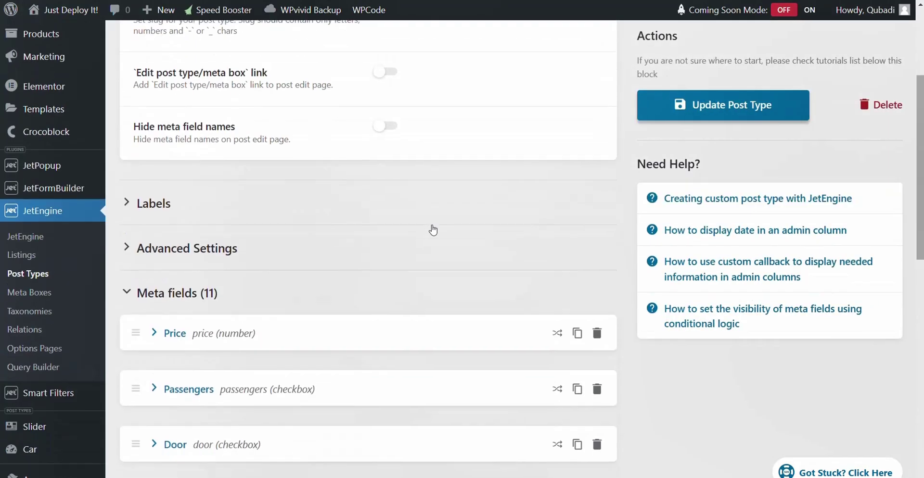
{"action": "scroll", "coordinate": [481, 201], "scroll_direction": "down", "scroll_amount": 2}
{"action": "scroll", "coordinate": [481, 202], "scroll_direction": "down", "scroll_amount": 3}
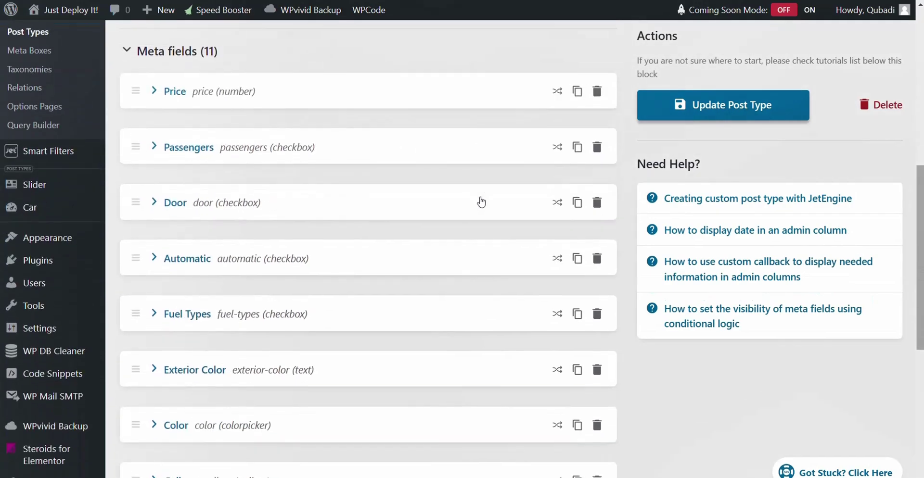
{"action": "scroll", "coordinate": [344, 227], "scroll_direction": "down", "scroll_amount": 8}
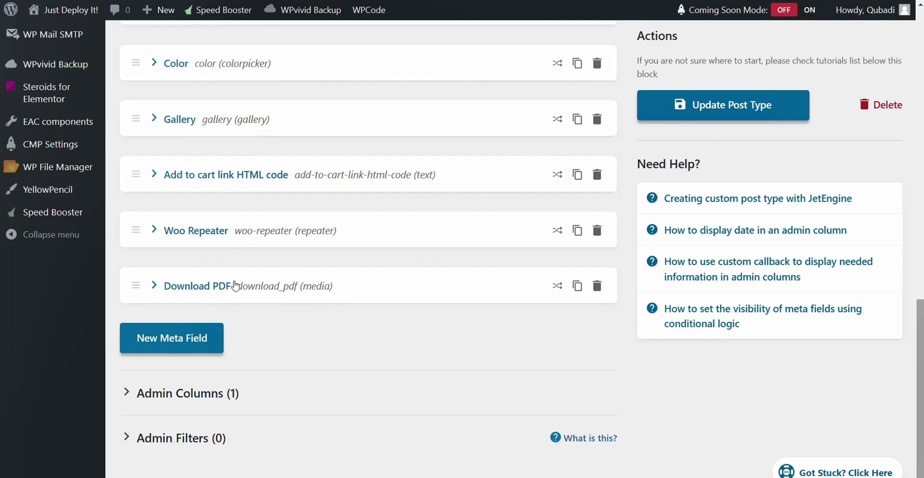
{"action": "left_click", "coordinate": [222, 287]}
Step: Confirm the field is named download_pdf, typed Media, with Media ID value format
{"action": "scroll", "coordinate": [393, 292], "scroll_direction": "down", "scroll_amount": 5}
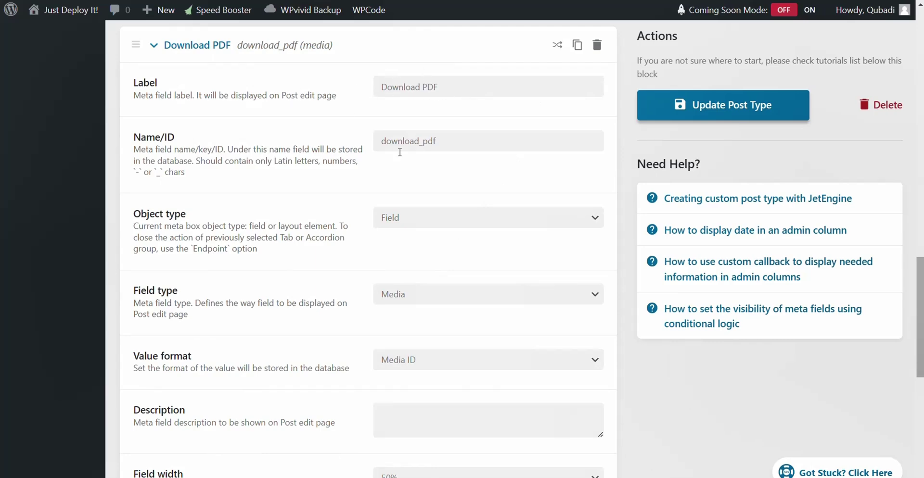
{"action": "left_click_drag", "start_coordinate": [449, 143], "coordinate": [376, 141]}
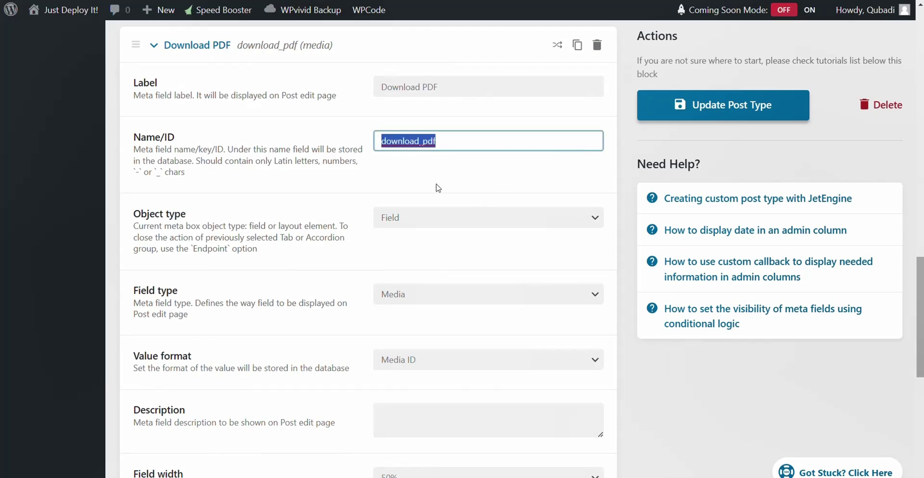
{"action": "scroll", "coordinate": [423, 269], "scroll_direction": "down", "scroll_amount": 1}
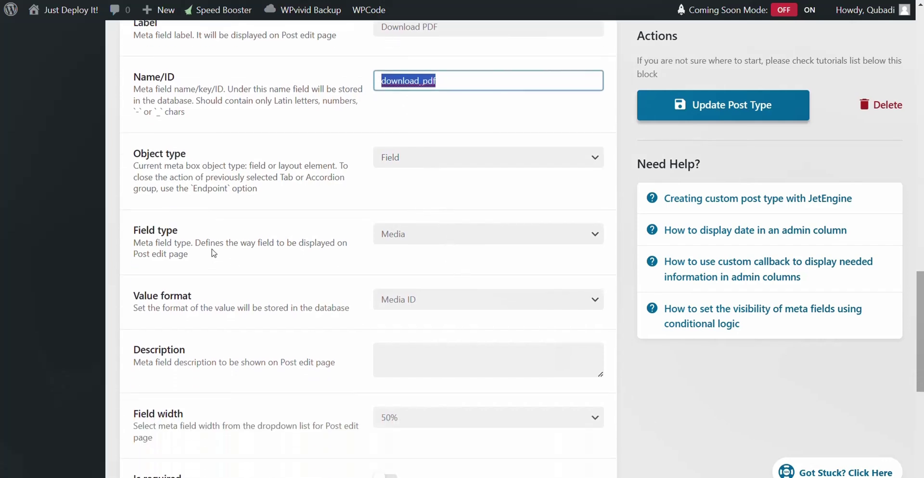
{"action": "left_click", "coordinate": [391, 238]}
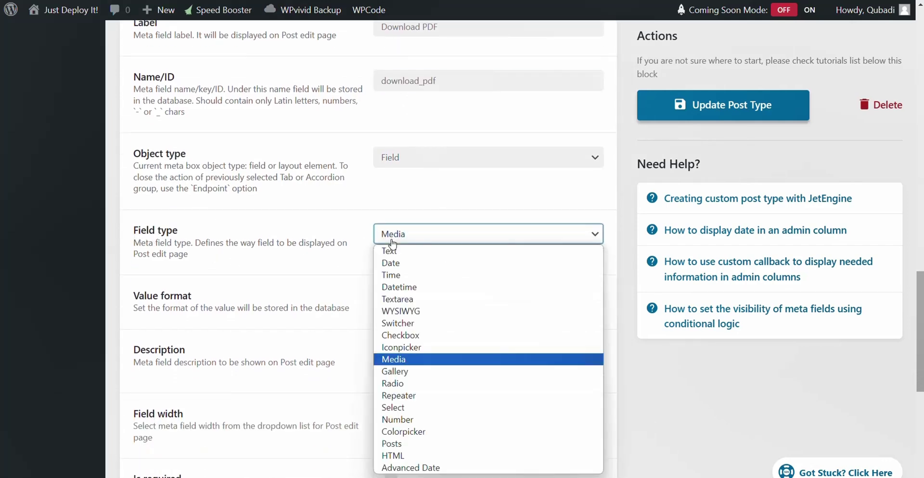
{"action": "left_click", "coordinate": [391, 360]}
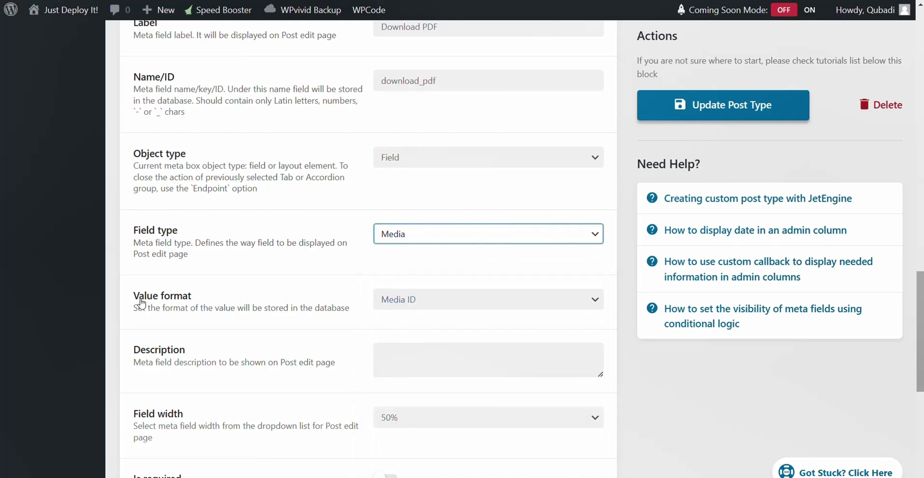
{"action": "left_click", "coordinate": [425, 304]}
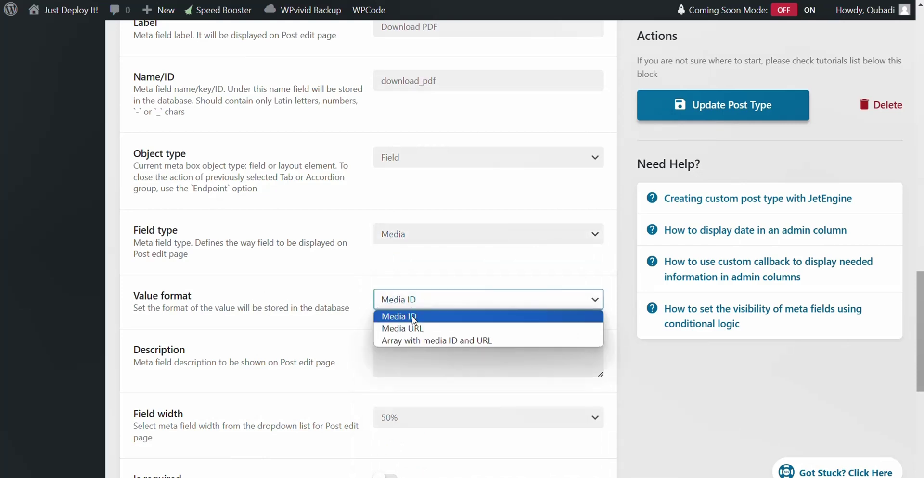
{"action": "left_click", "coordinate": [413, 318]}
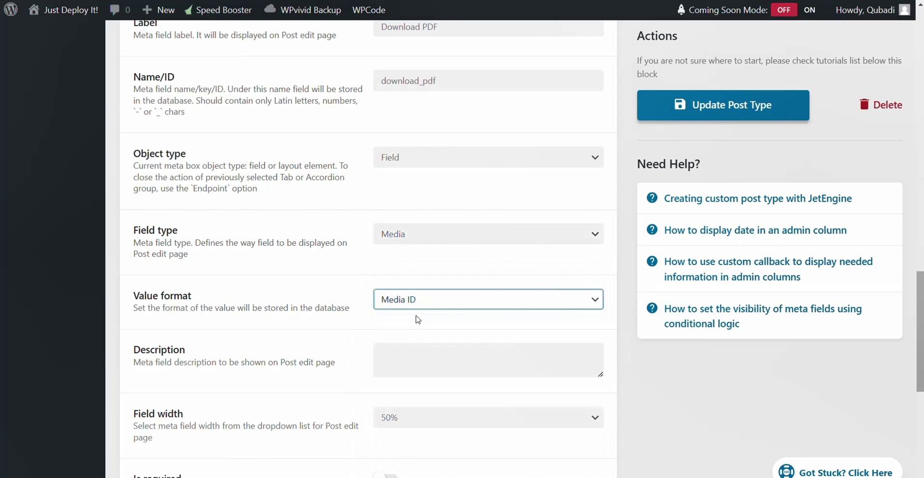
Step: Save the Car post type with Update Post Type
{"action": "left_click", "coordinate": [693, 106]}
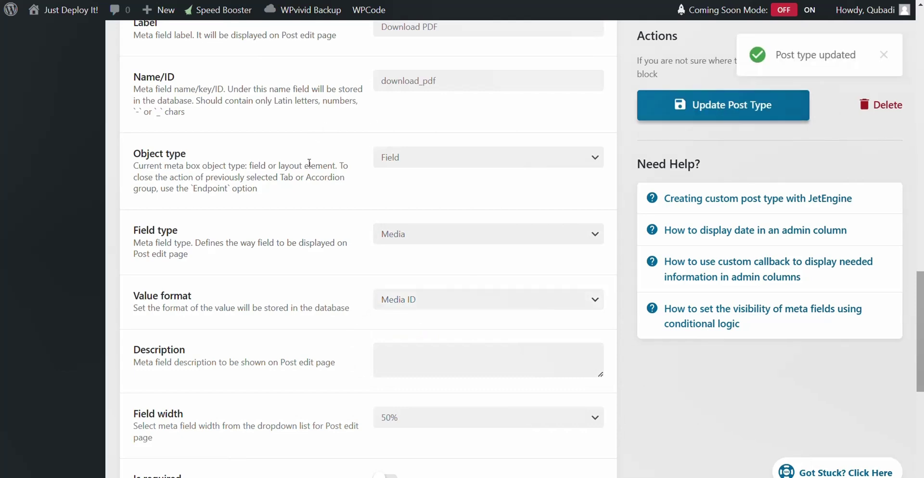
{"action": "scroll", "coordinate": [144, 154], "scroll_direction": "up", "scroll_amount": 15}
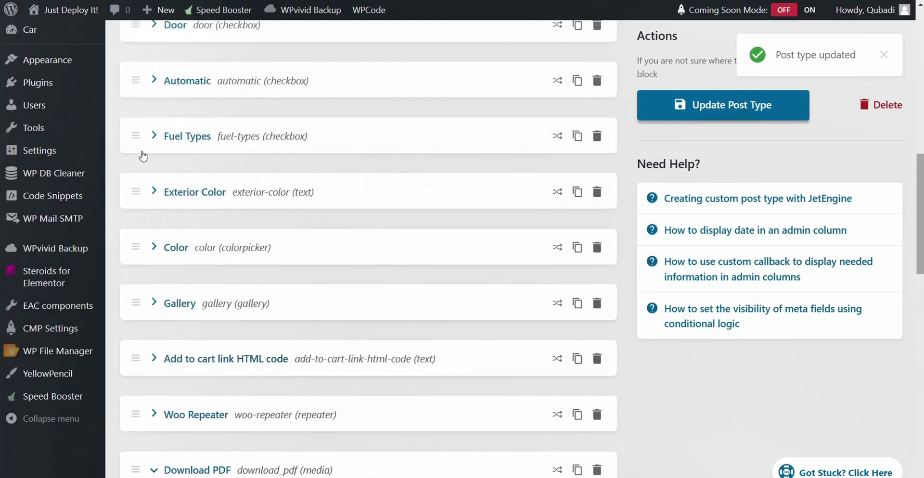
{"action": "scroll", "coordinate": [53, 286], "scroll_direction": "down", "scroll_amount": 1}
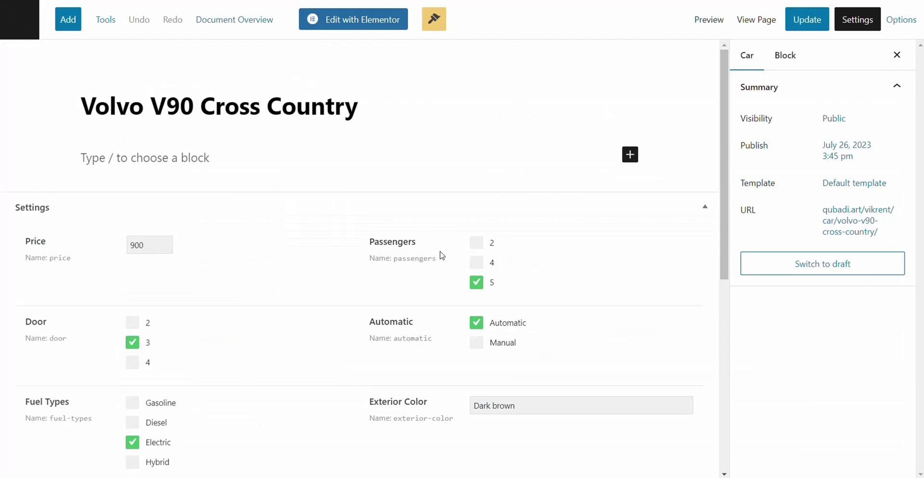
Step: Attach PDF-file.pdf to the Volvo V90 Cross Country's Download PDF field and update it
{"action": "scroll", "coordinate": [398, 262], "scroll_direction": "down", "scroll_amount": 7}
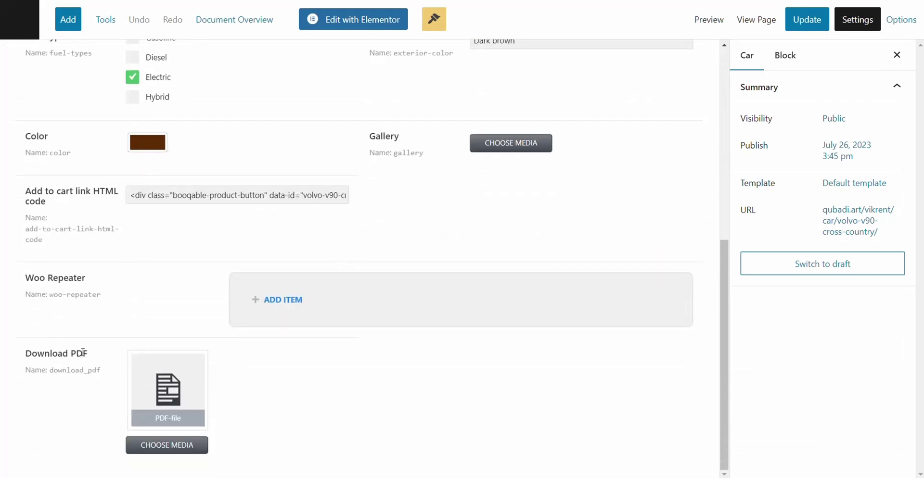
{"action": "left_click", "coordinate": [168, 445]}
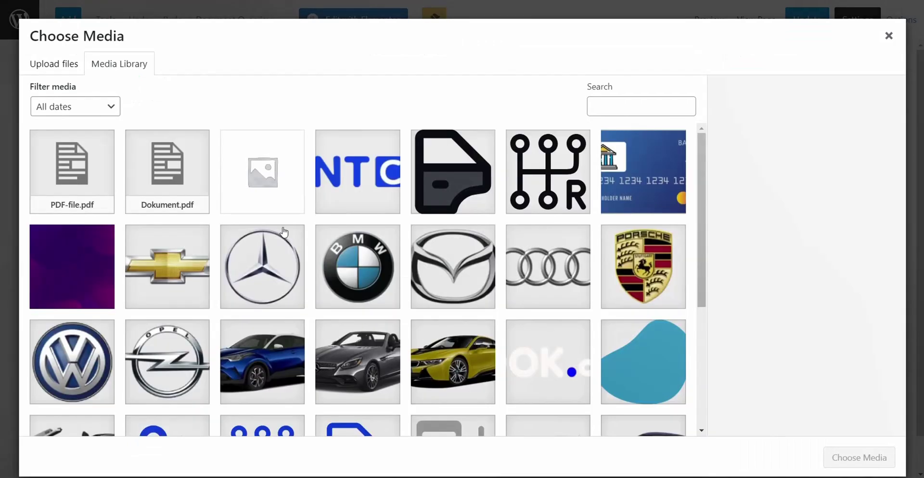
{"action": "left_click", "coordinate": [76, 173]}
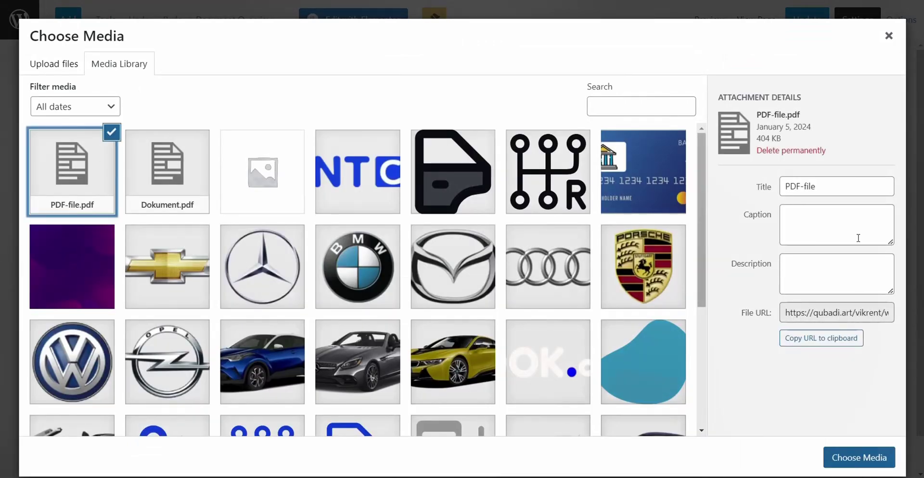
{"action": "left_click", "coordinate": [867, 459]}
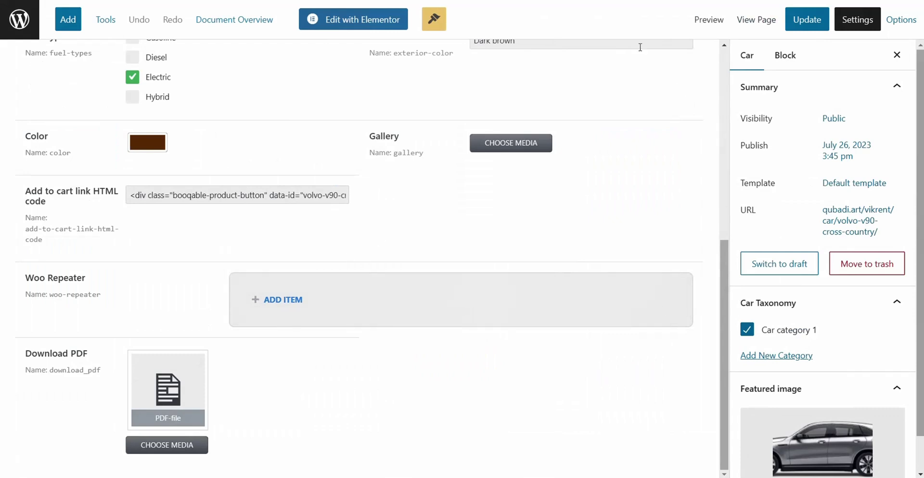
{"action": "left_click", "coordinate": [818, 23]}
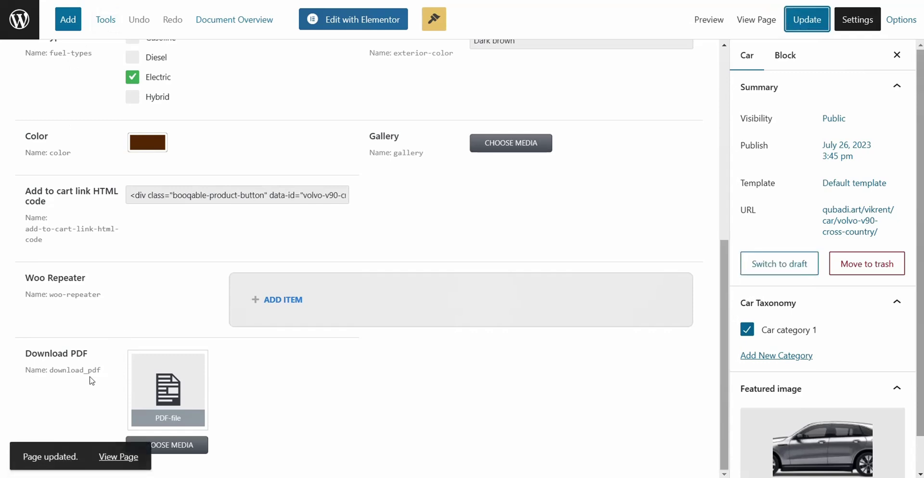
Step: Copy the download_pdf field name and return to the cars list
{"action": "mouse_move", "coordinate": [57, 374]}
{"action": "left_click", "coordinate": [108, 372]}
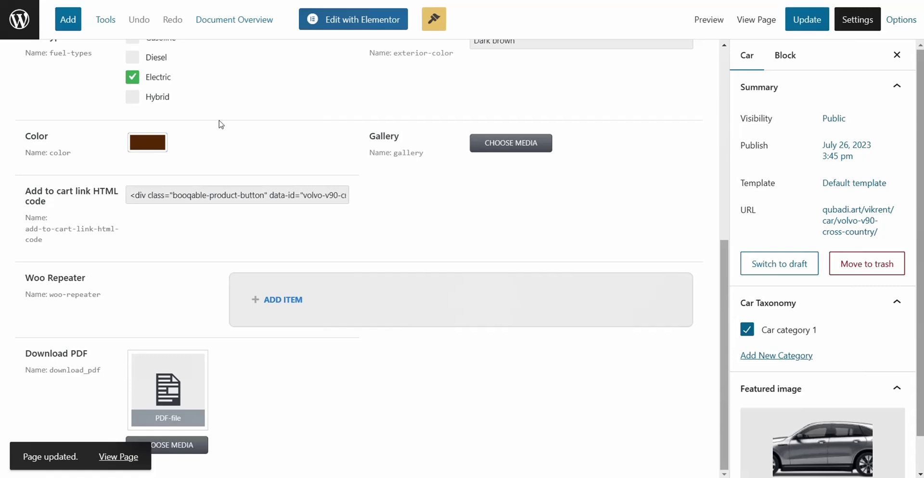
{"action": "left_click", "coordinate": [19, 22]}
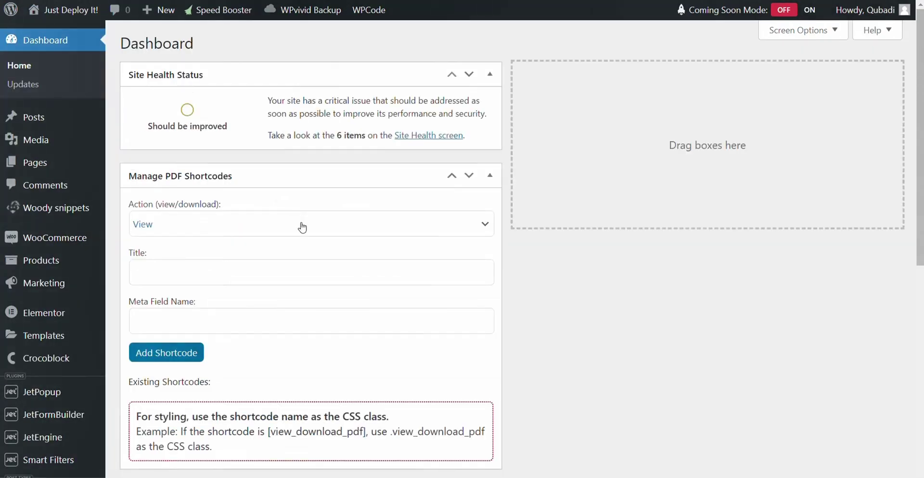
Step: Add a View shortcode titled 'View PDF file' for meta field download_pdf
{"action": "scroll", "coordinate": [284, 206], "scroll_direction": "down", "scroll_amount": 2}
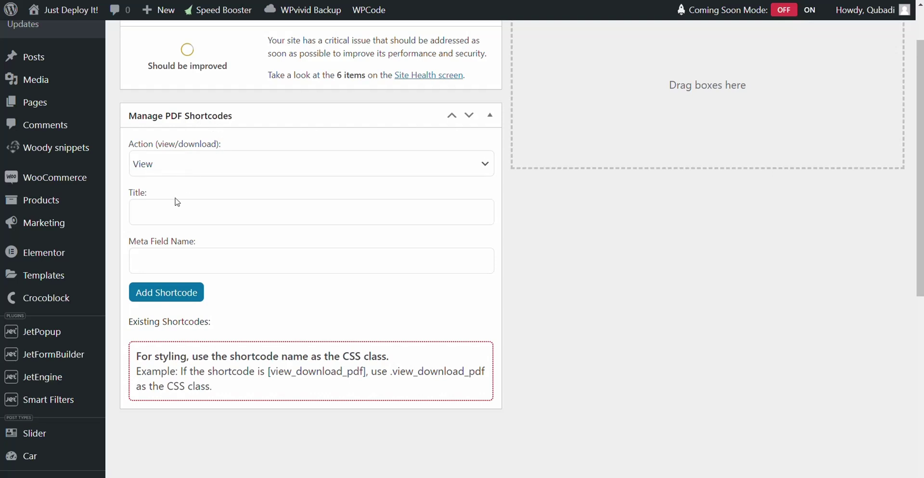
{"action": "left_click", "coordinate": [163, 212]}
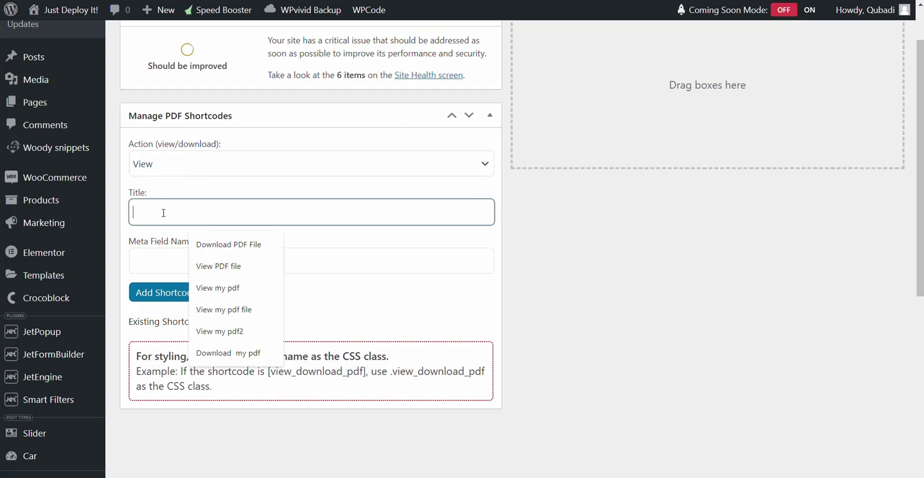
{"action": "left_click", "coordinate": [218, 266]}
{"action": "left_click", "coordinate": [189, 264]}
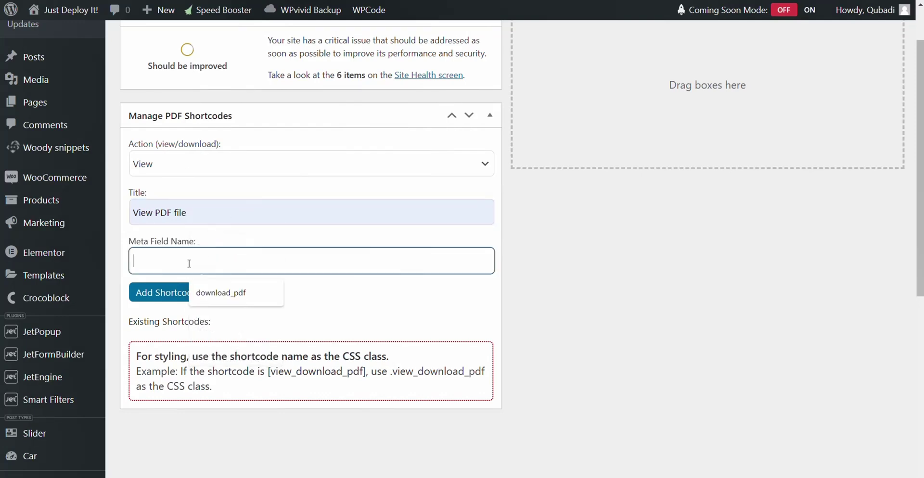
{"action": "key", "text": "Down"}
{"action": "key", "text": "Return"}
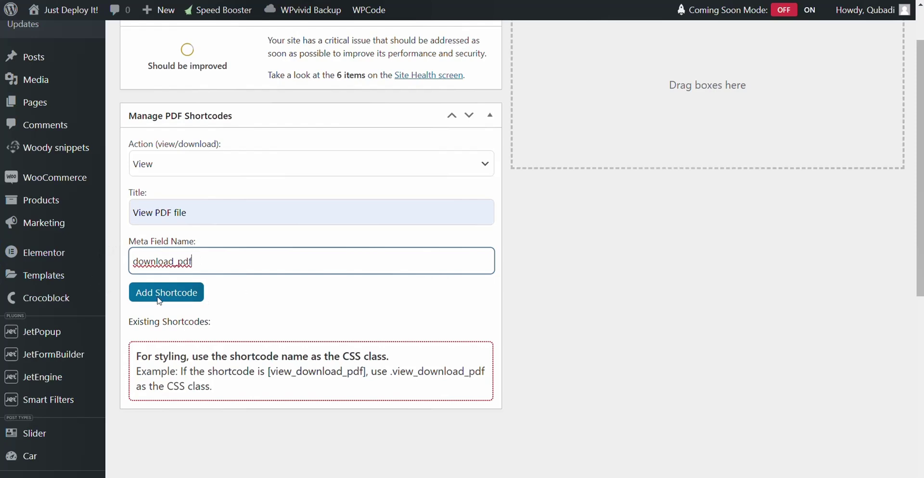
{"action": "left_click", "coordinate": [178, 300]}
{"action": "scroll", "coordinate": [260, 280], "scroll_direction": "down", "scroll_amount": 4}
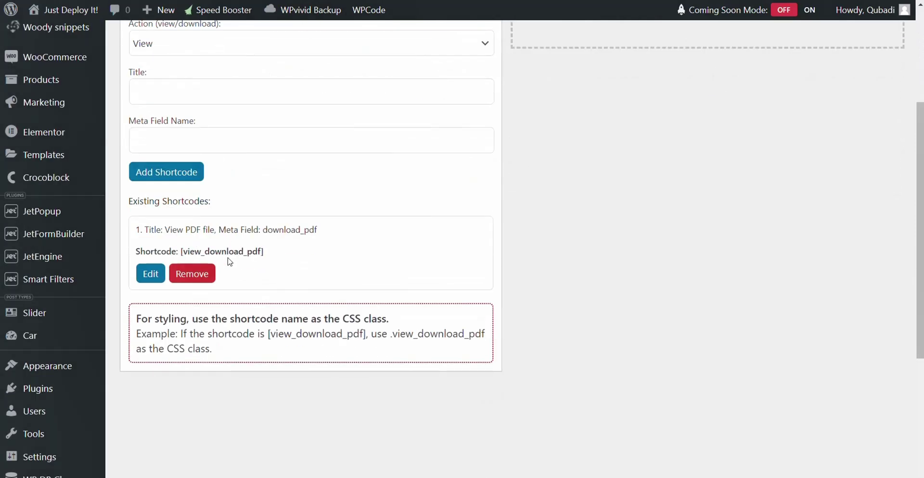
{"action": "scroll", "coordinate": [227, 264], "scroll_direction": "up", "scroll_amount": 4}
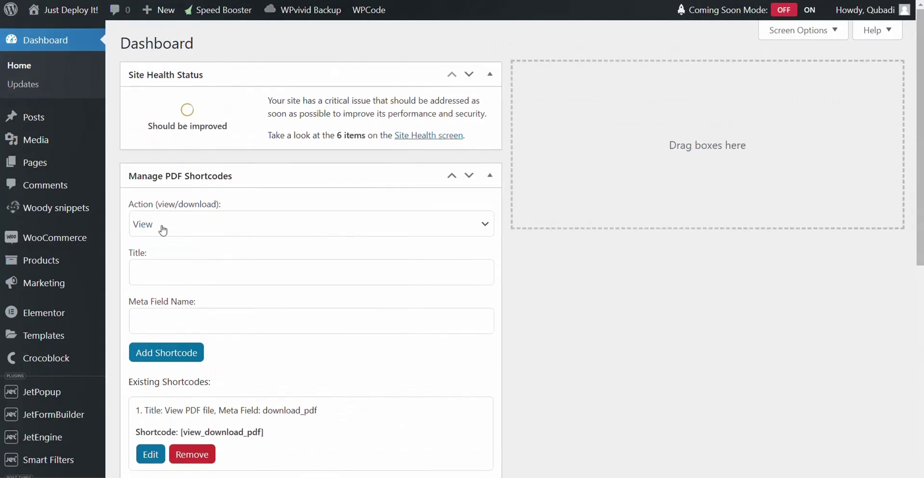
Step: Add a Download action shortcode titled 'Download PDF File' for meta field download_pdf
{"action": "left_click", "coordinate": [163, 230]}
{"action": "left_click", "coordinate": [165, 256]}
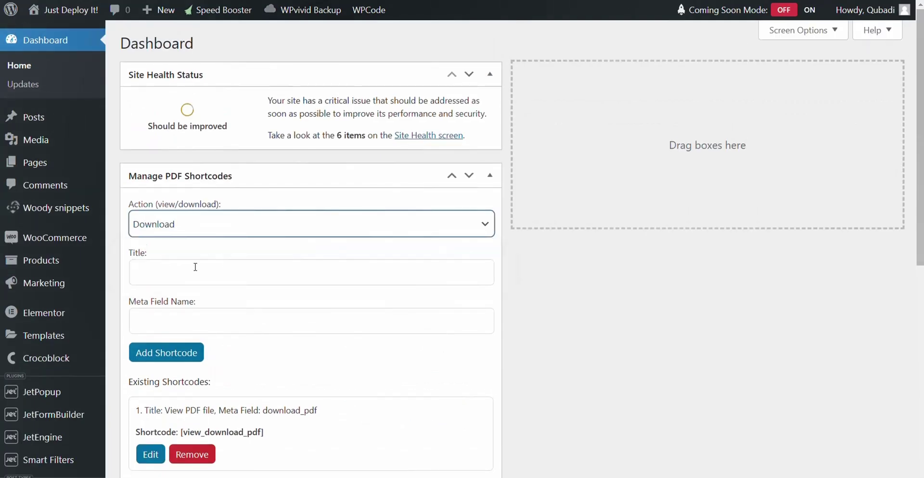
{"action": "left_click", "coordinate": [179, 271]}
{"action": "left_click", "coordinate": [233, 308]}
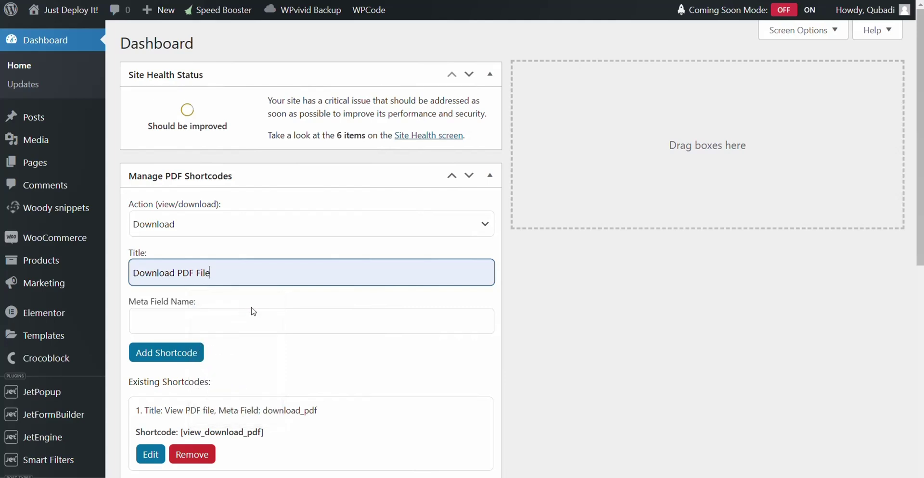
{"action": "scroll", "coordinate": [217, 272], "scroll_direction": "down", "scroll_amount": 1}
{"action": "left_click", "coordinate": [205, 262]}
{"action": "key", "text": "Down"}
{"action": "key", "text": "Return"}
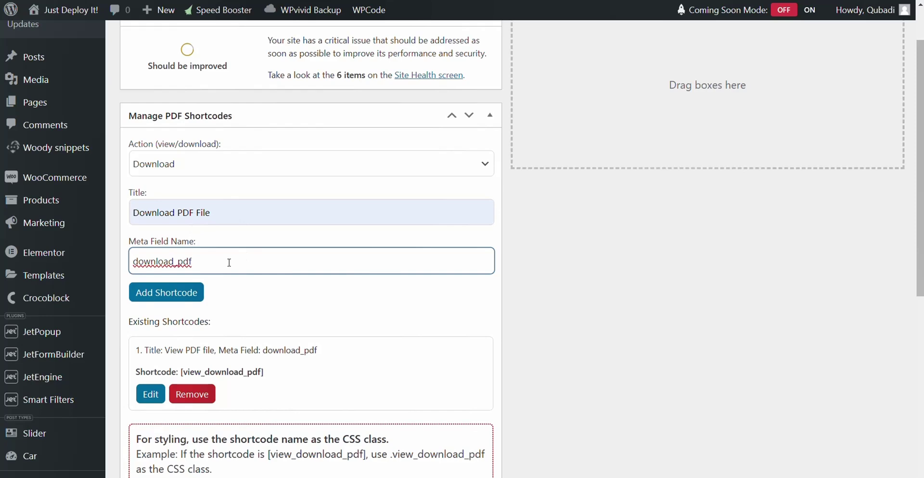
{"action": "left_click", "coordinate": [162, 298]}
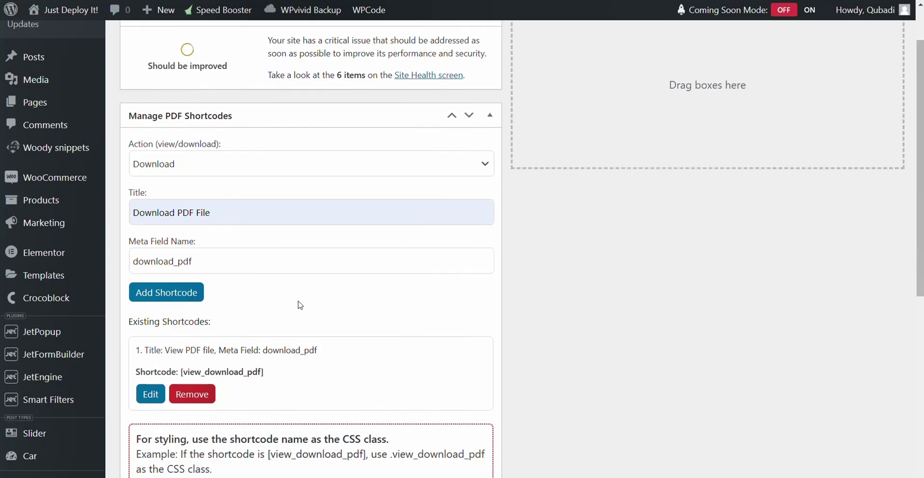
{"action": "scroll", "coordinate": [299, 308], "scroll_direction": "down", "scroll_amount": 4}
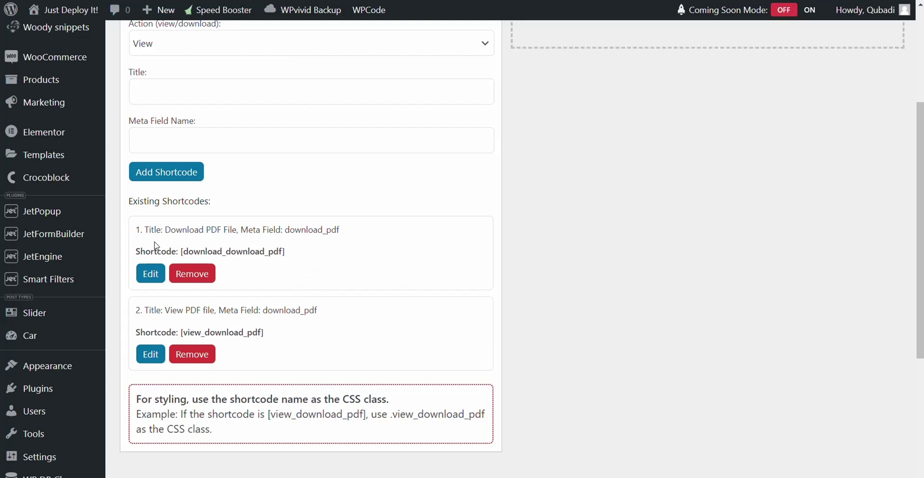
Step: Open Main listing grid 01 from JetEngine Listings in Elementor in a new tab
{"action": "mouse_move", "coordinate": [61, 259]}
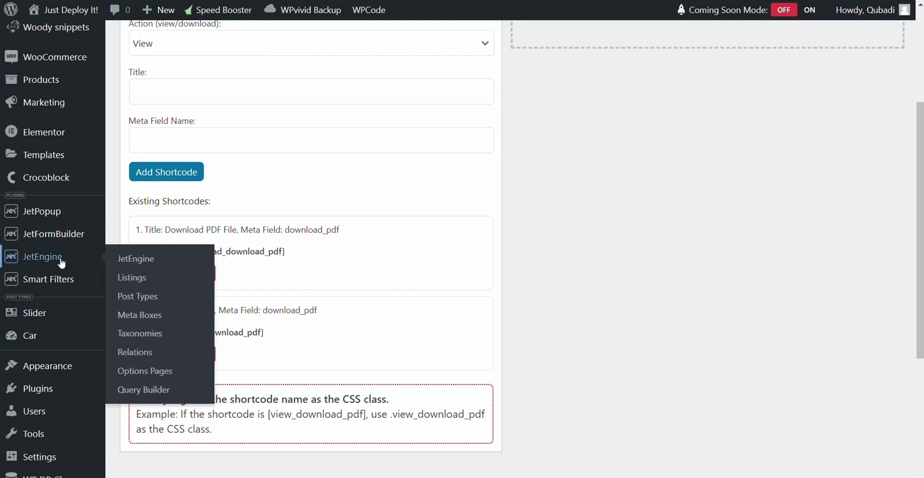
{"action": "right_click", "coordinate": [135, 283]}
{"action": "left_click", "coordinate": [202, 295]}
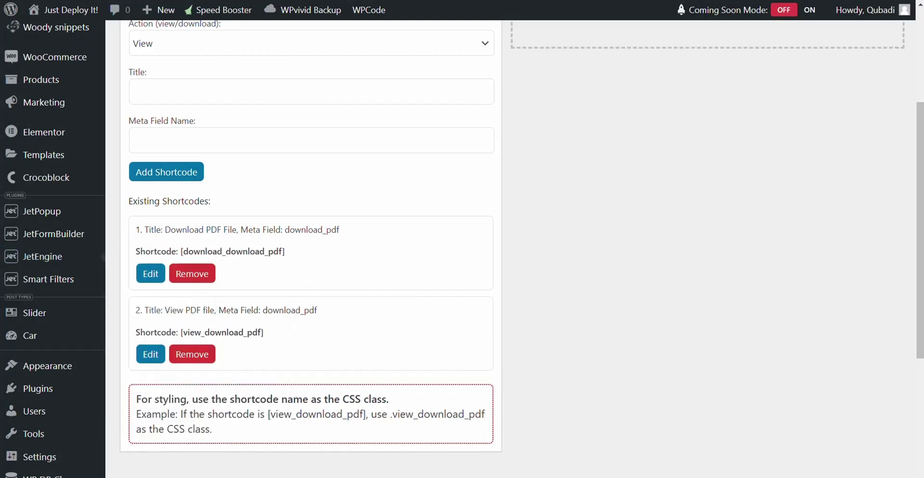
{"action": "scroll", "coordinate": [253, 255], "scroll_direction": "down", "scroll_amount": 3}
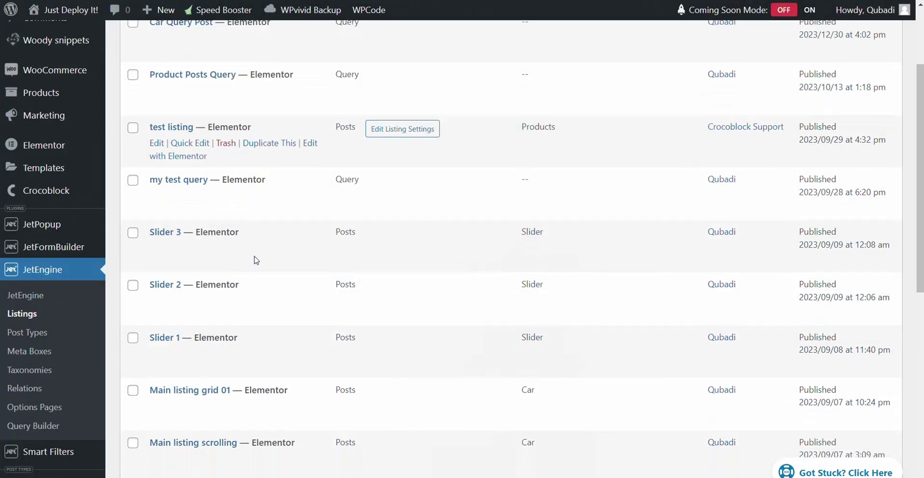
{"action": "scroll", "coordinate": [256, 261], "scroll_direction": "down", "scroll_amount": 3}
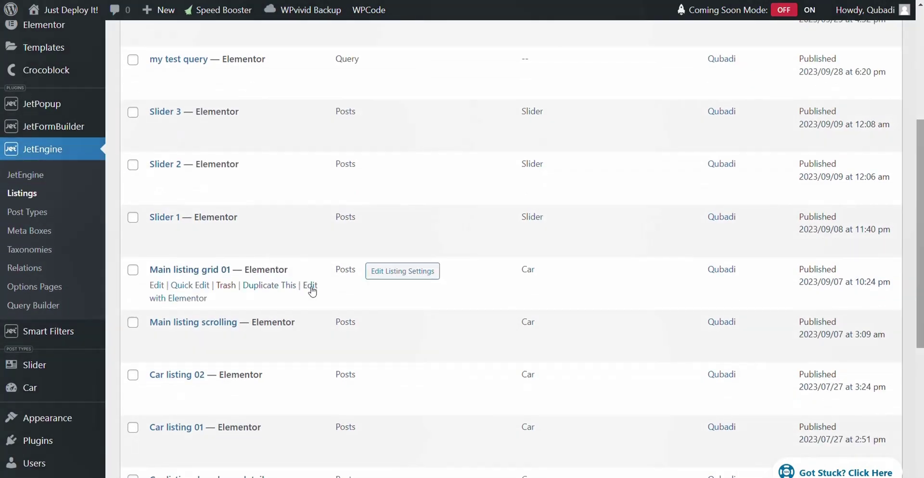
{"action": "right_click", "coordinate": [312, 288]}
{"action": "left_click", "coordinate": [349, 303]}
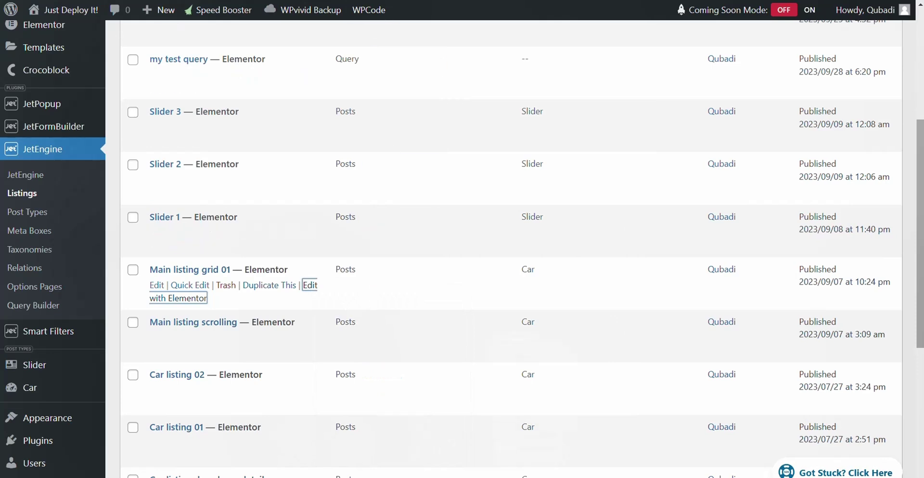
{"action": "key", "text": "ctrl+Tab"}
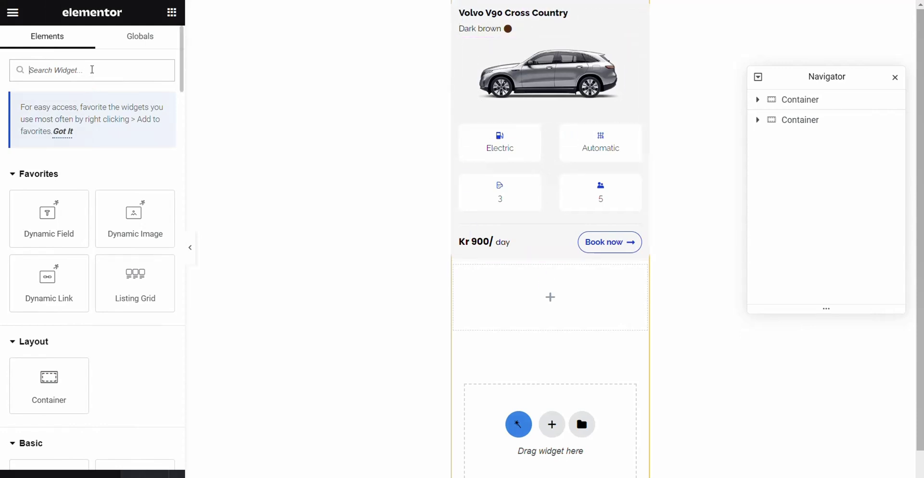
Step: Add a Shortcode widget below the car card containing [download_download_pdf]
{"action": "type", "text": "short"}
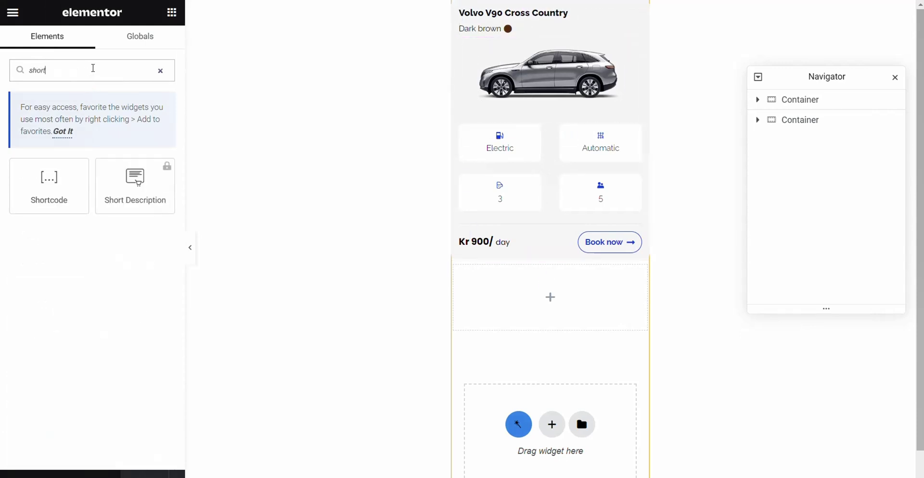
{"action": "left_click_drag", "start_coordinate": [50, 200], "coordinate": [533, 299]}
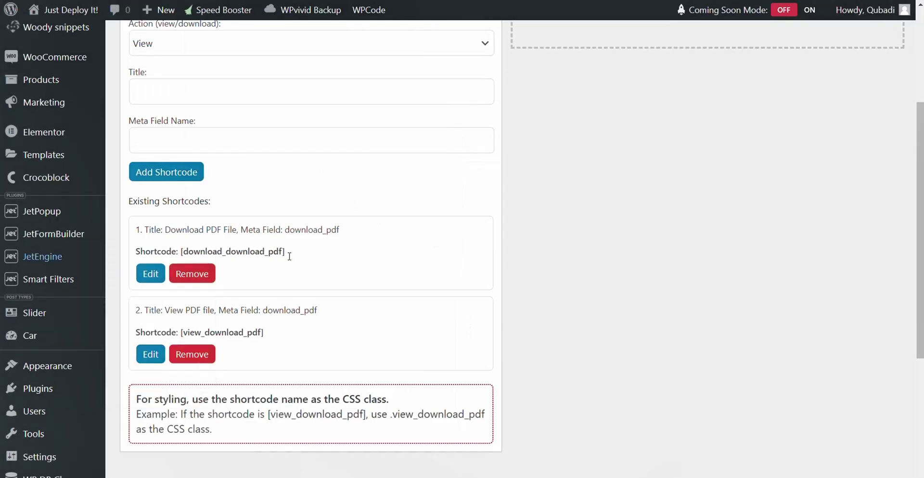
{"action": "left_click_drag", "start_coordinate": [248, 252], "coordinate": [180, 252]}
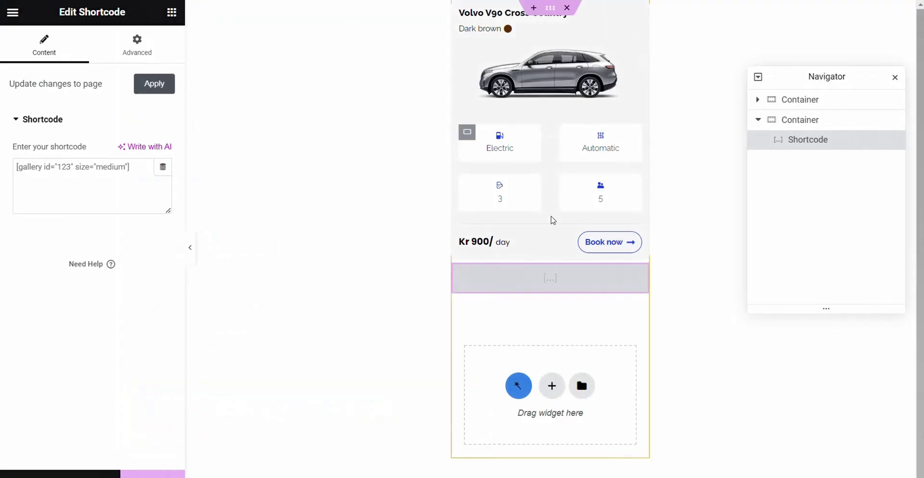
{"action": "left_click", "coordinate": [115, 168]}
{"action": "key", "text": "ctrl+a"}
{"action": "key", "text": "ctrl+v"}
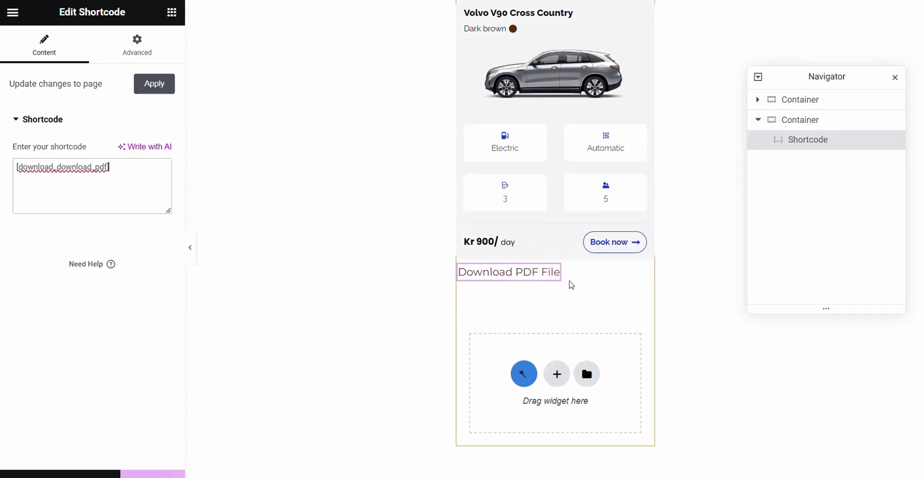
Step: Duplicate the Download PDF File element and change the copy to [view_download_pdf]
{"action": "left_click", "coordinate": [554, 274]}
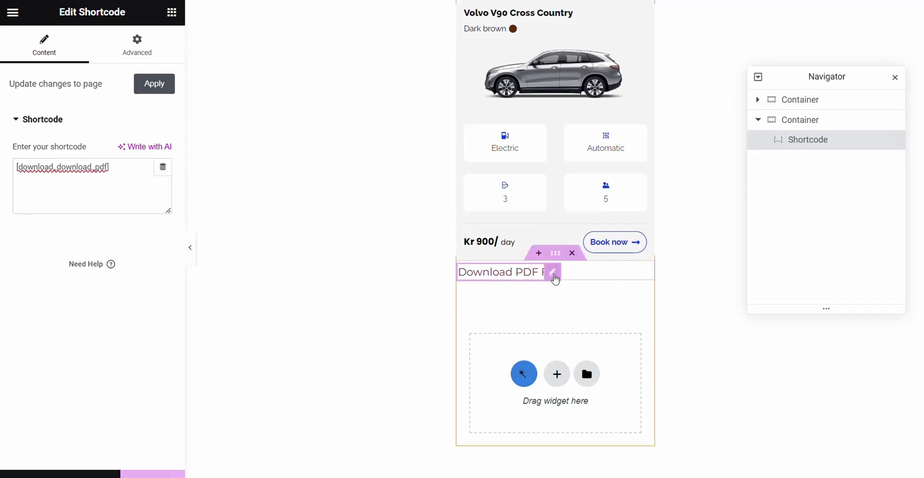
{"action": "right_click", "coordinate": [555, 278]}
{"action": "left_click", "coordinate": [586, 228]}
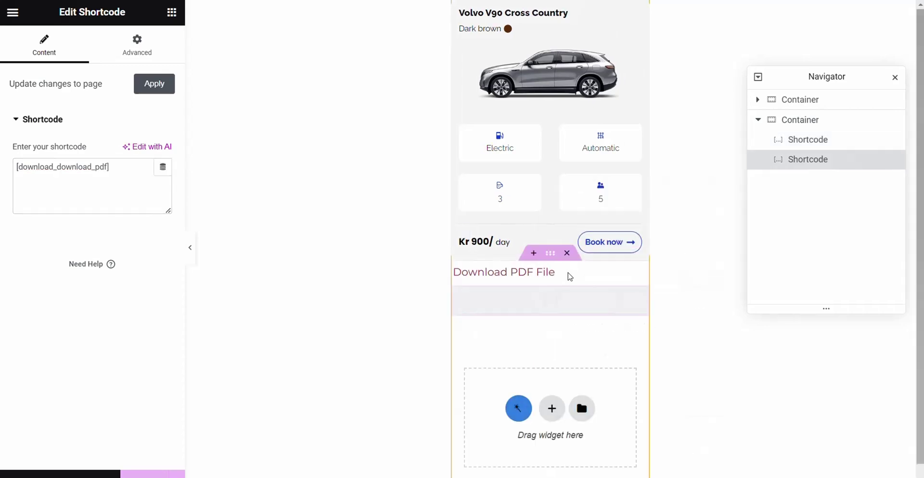
{"action": "key", "text": "ctrl+Tab"}
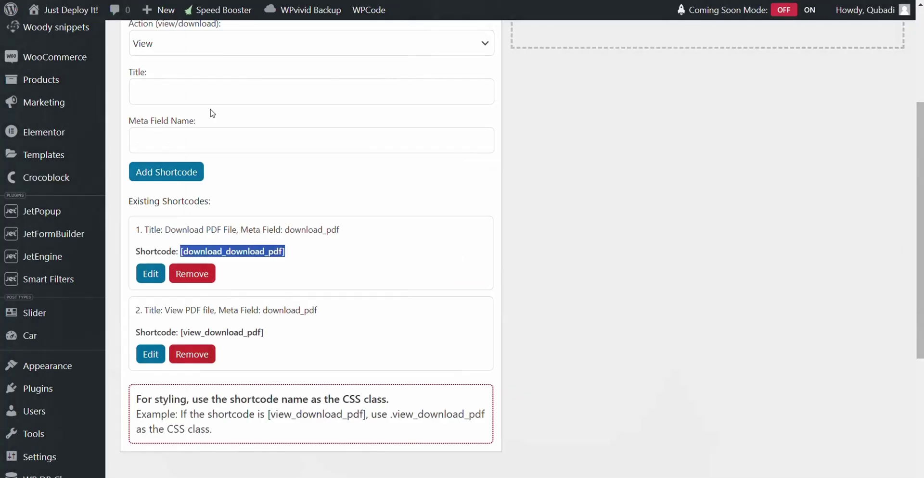
{"action": "left_click_drag", "start_coordinate": [267, 333], "coordinate": [182, 332]}
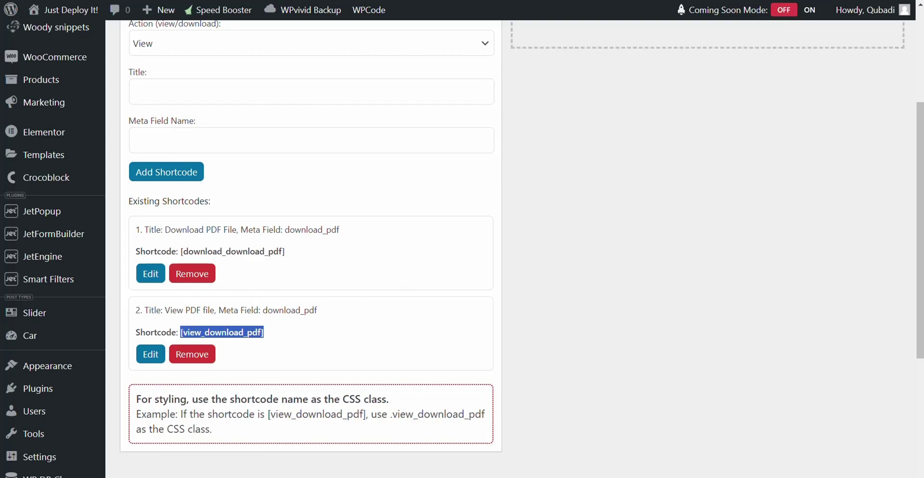
{"action": "key", "text": "ctrl+Tab"}
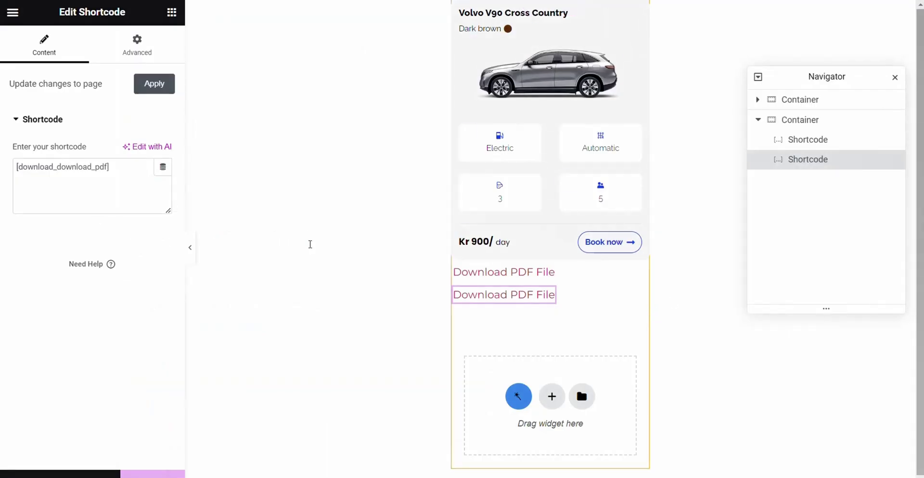
{"action": "left_click", "coordinate": [103, 179]}
{"action": "key", "text": "ctrl+a"}
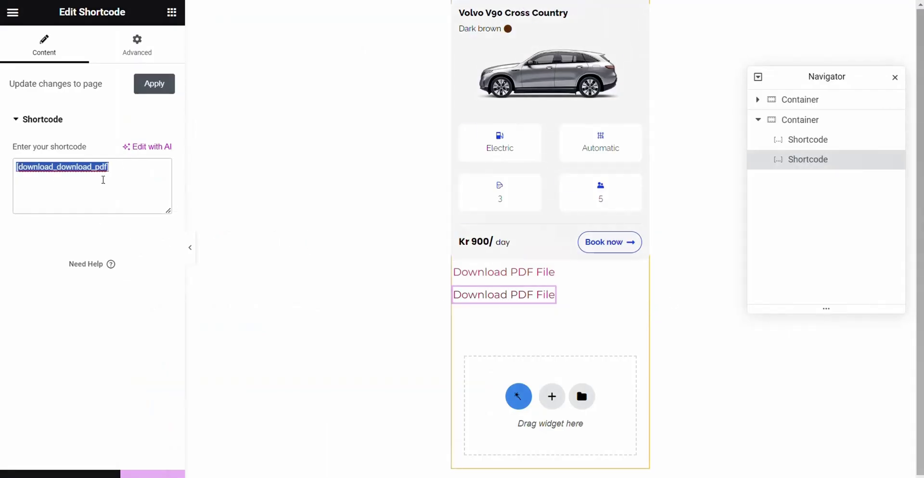
{"action": "type", "text": "[view_download_pdf]"}
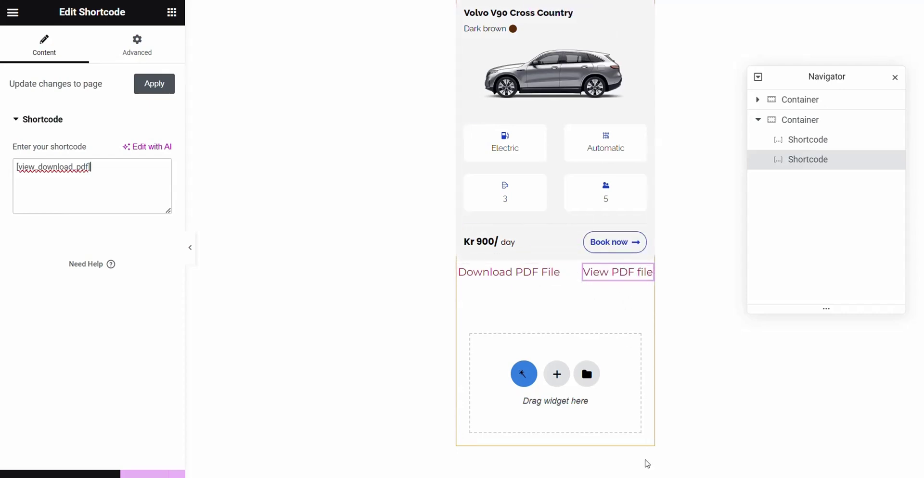
{"action": "key", "text": "alt+Tab"}
{"action": "key", "text": "ctrl+Tab"}
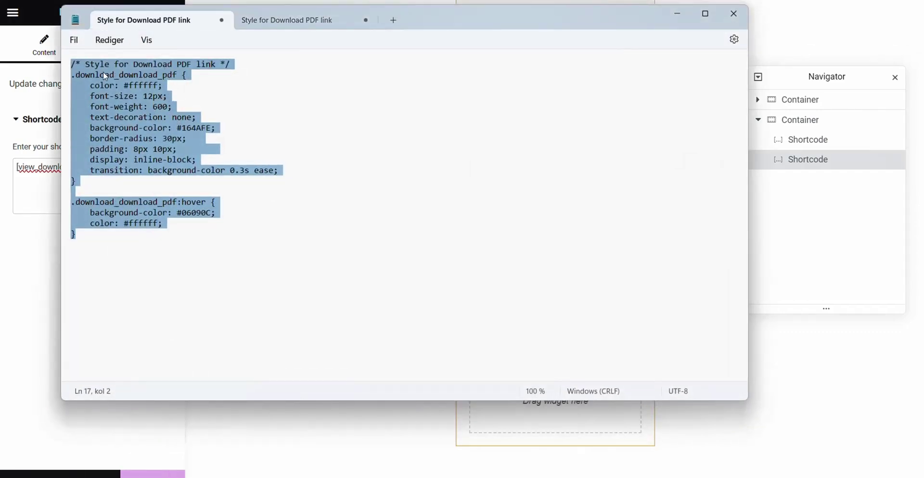
Step: Copy the .download_download_pdf button CSS and select the Download PDF File element
{"action": "right_click", "coordinate": [135, 94]}
{"action": "left_click", "coordinate": [169, 155]}
{"action": "left_click", "coordinate": [674, 21]}
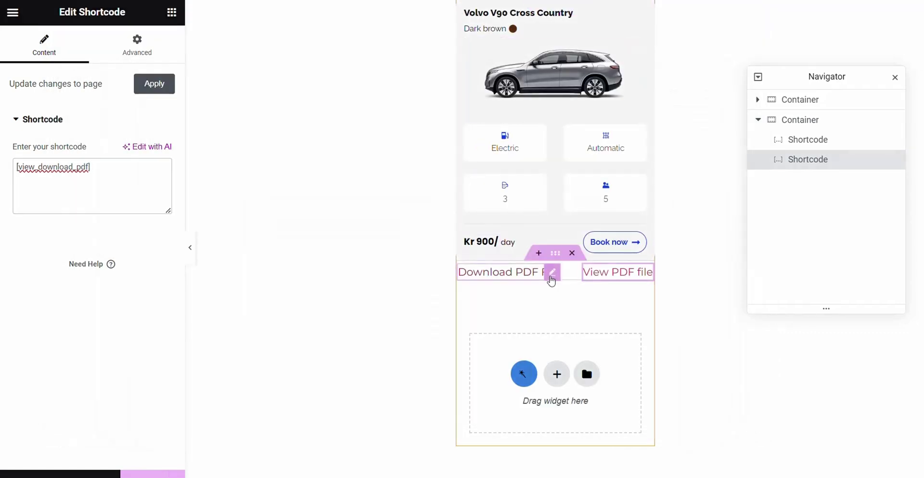
{"action": "left_click", "coordinate": [552, 275]}
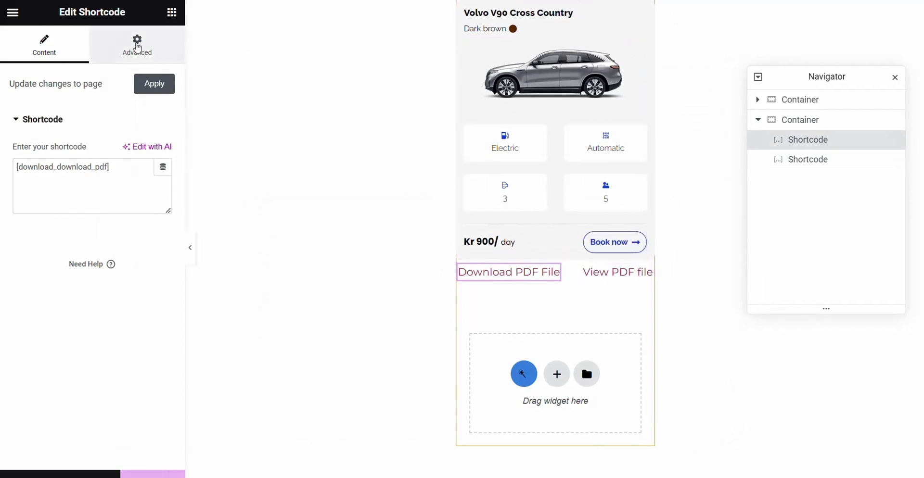
Step: Paste the blue button CSS into the Download shortcode's EAC custom CSS
{"action": "left_click", "coordinate": [138, 47]}
{"action": "scroll", "coordinate": [116, 318], "scroll_direction": "down", "scroll_amount": 4}
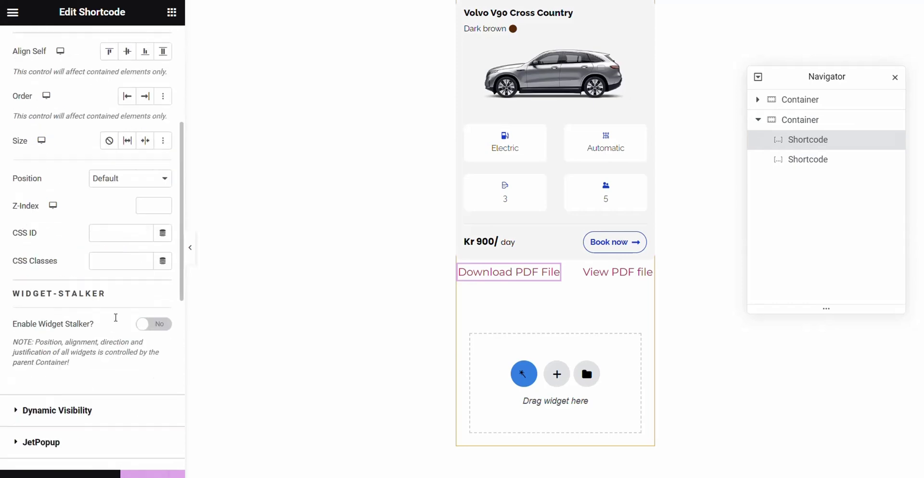
{"action": "scroll", "coordinate": [113, 325], "scroll_direction": "down", "scroll_amount": 10}
{"action": "left_click", "coordinate": [114, 375]}
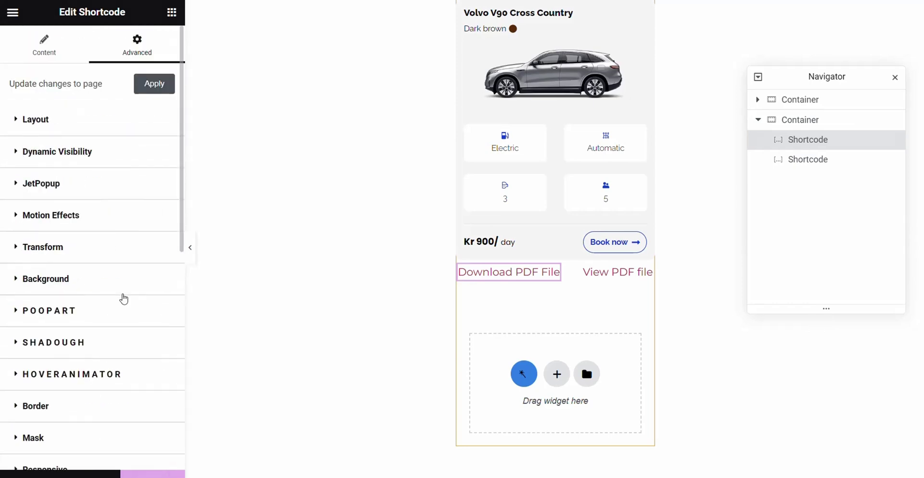
{"action": "scroll", "coordinate": [124, 299], "scroll_direction": "down", "scroll_amount": 9}
{"action": "left_click", "coordinate": [95, 179]}
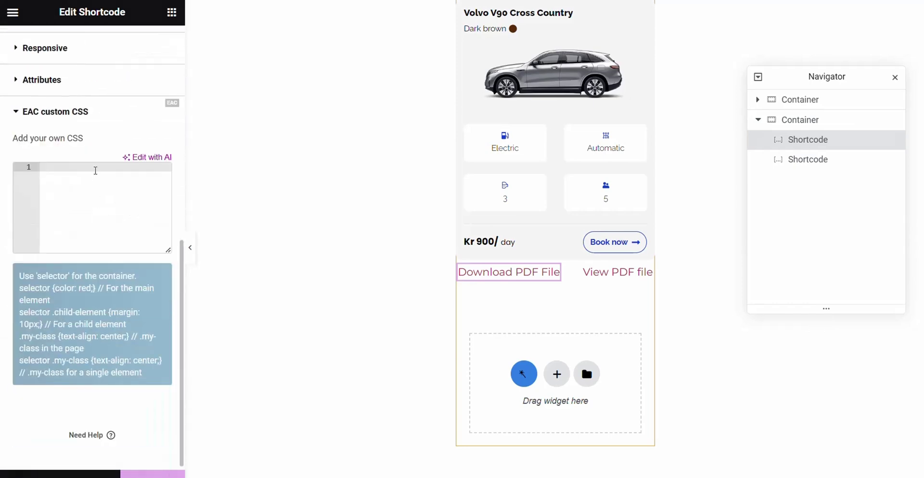
{"action": "type", "text": "/* Style for Download PDF link */ .download_download_pdf {     color: #ffffff;     font-size: 12px;     font-weight: 600;     text-decoration: none;     background-color: #164AFE;     border-radius: 30px;     padding: 8px 10px;     display: inline-block;     transition: background-color 0.3s ease; }  .download_download_pdf:hover {     background-color: #06090C;     color: #ffffff; }"}
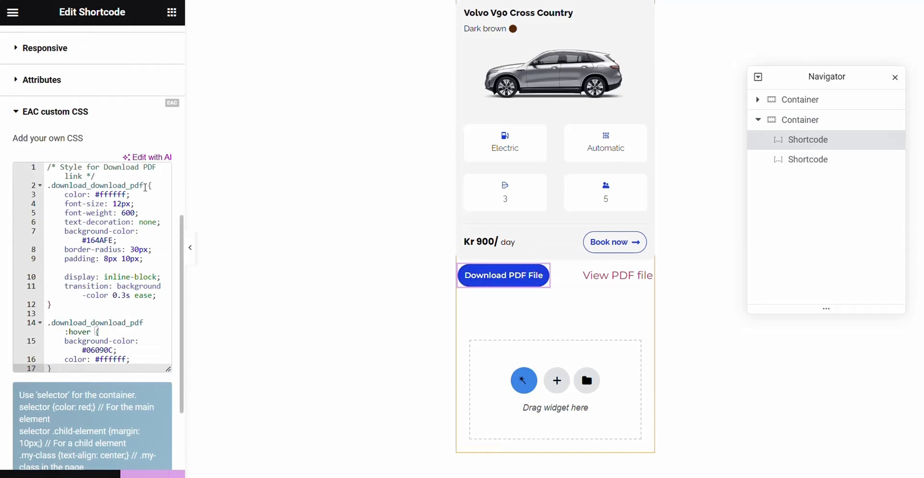
{"action": "left_click_drag", "start_coordinate": [144, 186], "coordinate": [52, 185]}
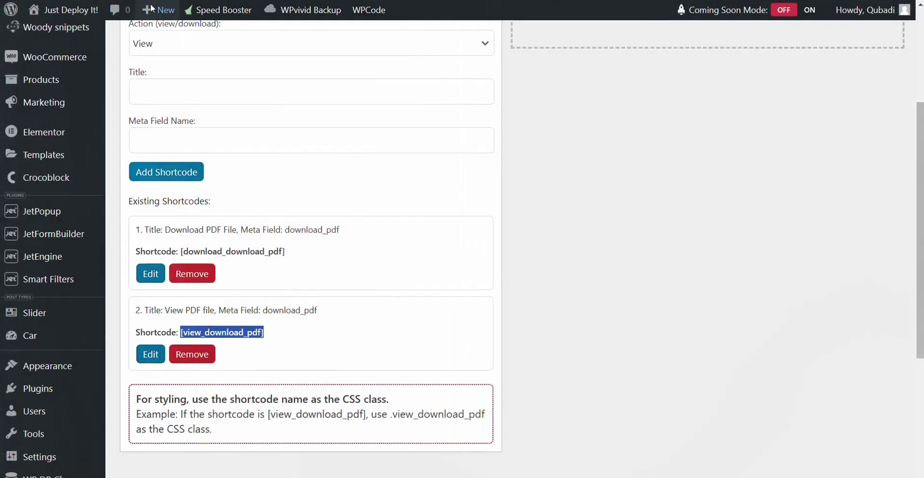
Step: Compare the download_download_pdf shortcode name with the CSS class on lines 2 and 14
{"action": "scroll", "coordinate": [233, 250], "scroll_direction": "down", "scroll_amount": 3}
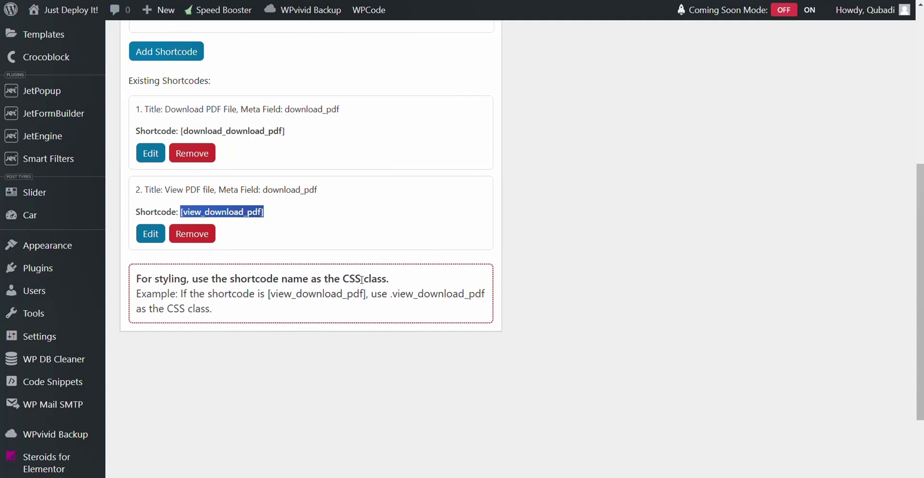
{"action": "scroll", "coordinate": [346, 279], "scroll_direction": "up", "scroll_amount": 1}
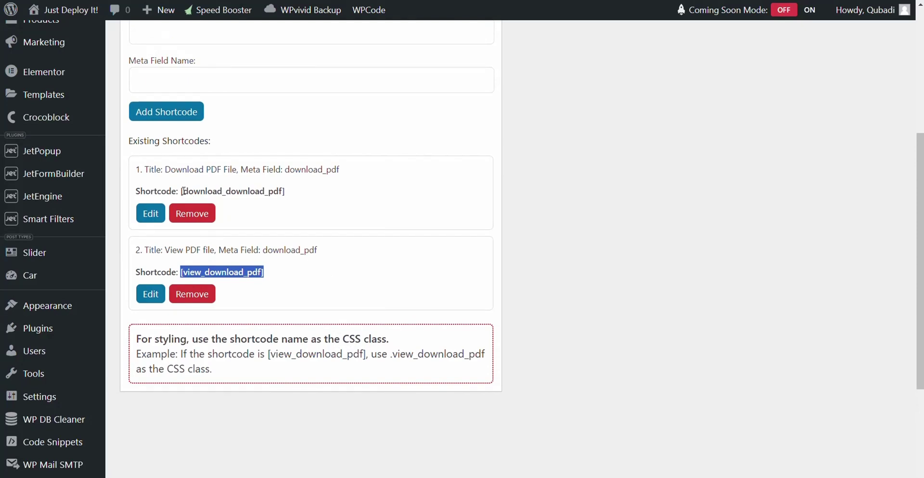
{"action": "left_click_drag", "start_coordinate": [183, 191], "coordinate": [278, 195]}
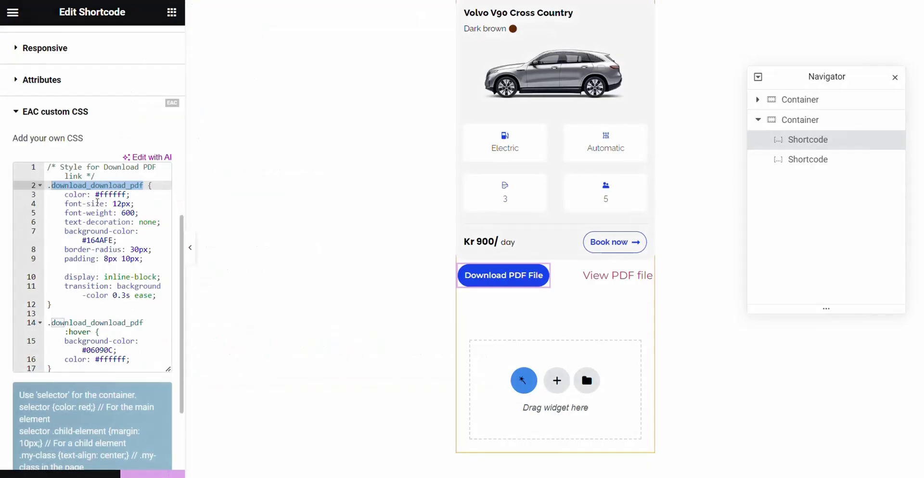
{"action": "left_click", "coordinate": [110, 186]}
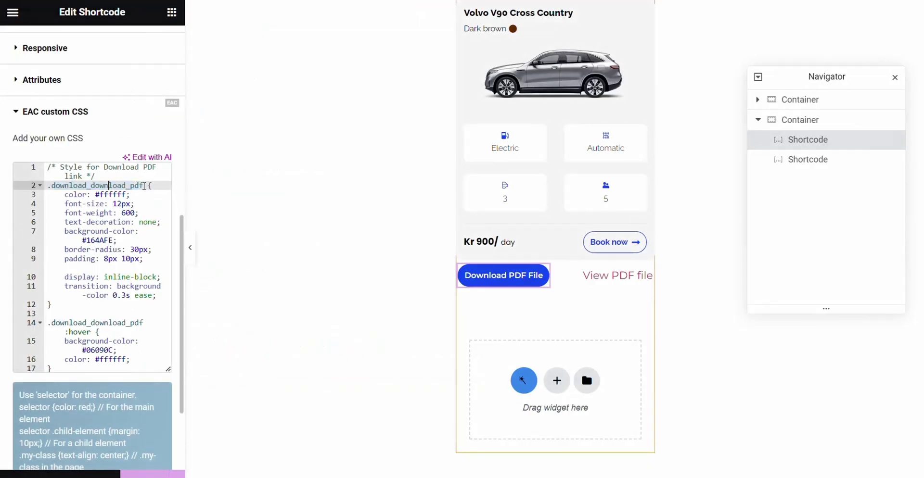
{"action": "left_click_drag", "start_coordinate": [145, 186], "coordinate": [52, 186]}
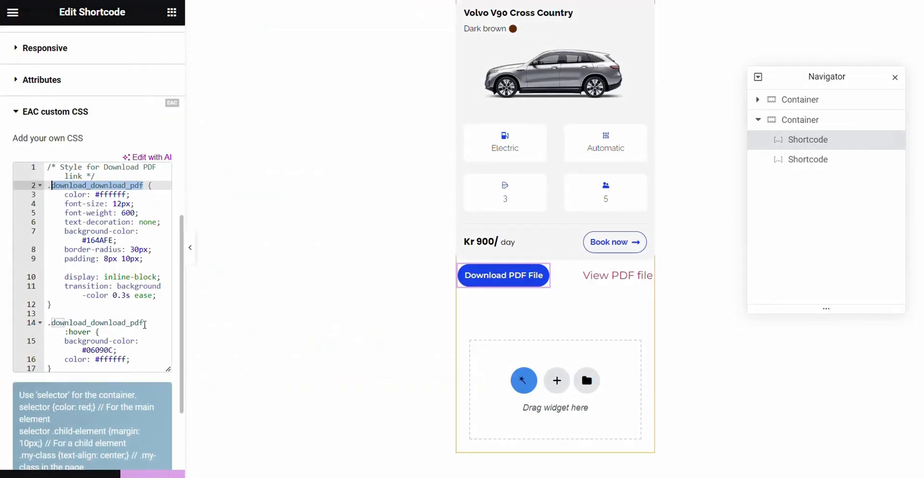
{"action": "left_click_drag", "start_coordinate": [144, 324], "coordinate": [52, 322]}
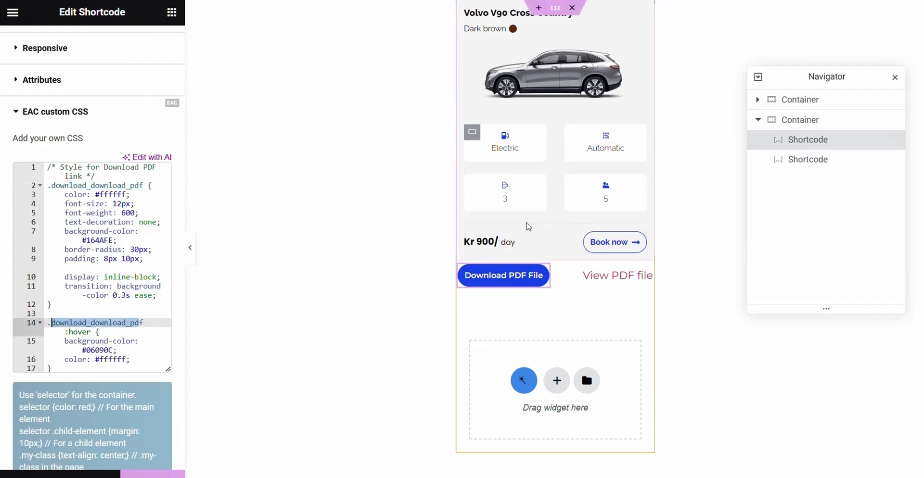
Step: Copy the view_download_pdf button CSS and open the View PDF file shortcode's settings
{"action": "key", "text": "alt+Tab"}
{"action": "left_click", "coordinate": [300, 20]}
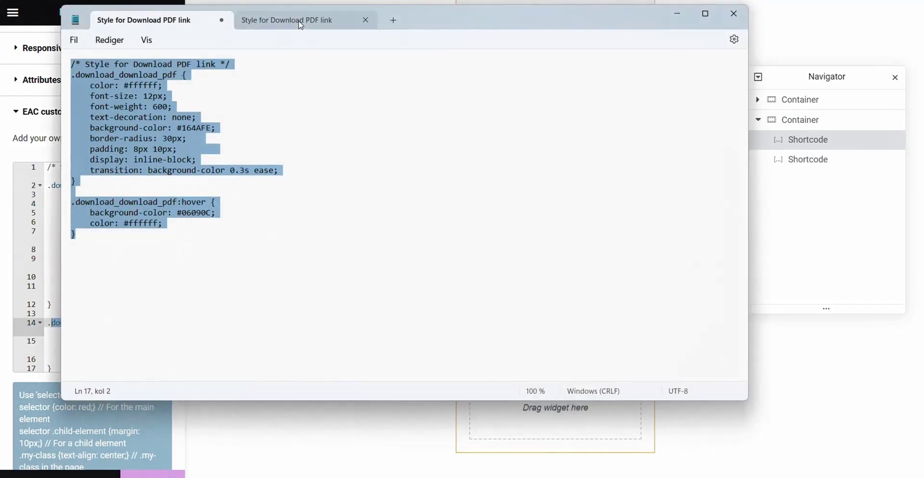
{"action": "right_click", "coordinate": [145, 105]}
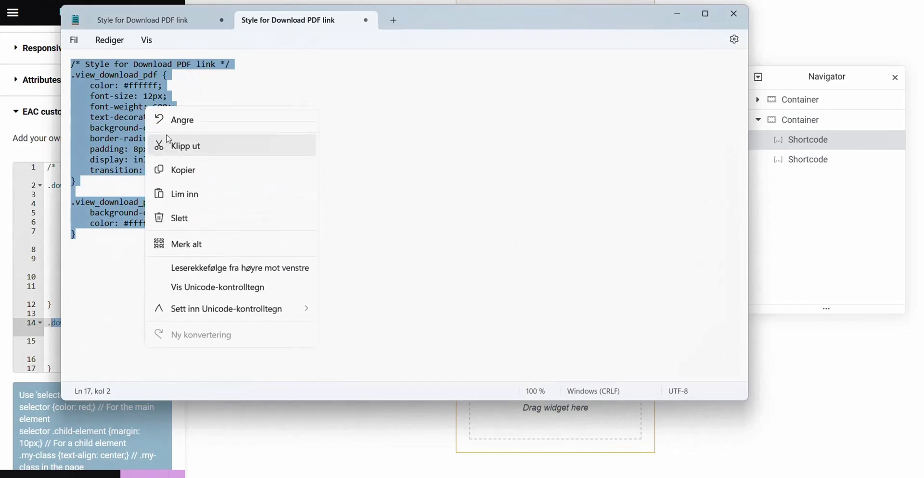
{"action": "left_click", "coordinate": [178, 169]}
{"action": "left_click", "coordinate": [677, 14]}
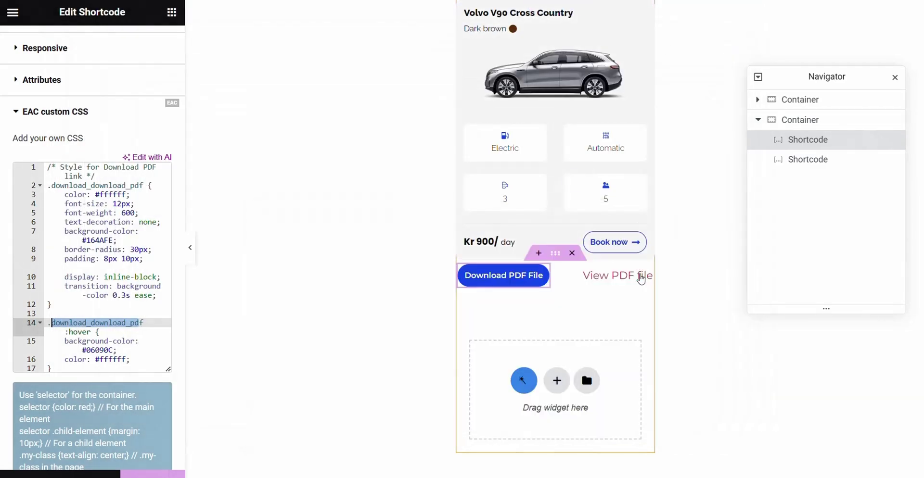
{"action": "left_click", "coordinate": [650, 276]}
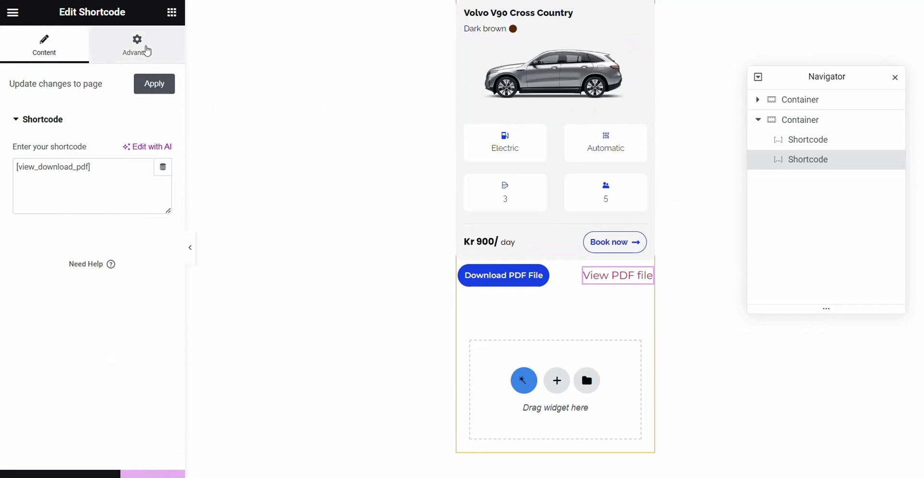
Step: Paste the red rounded .view_download_pdf button CSS into the View shortcode's EAC custom CSS
{"action": "left_click", "coordinate": [147, 50]}
{"action": "scroll", "coordinate": [91, 371], "scroll_direction": "down", "scroll_amount": 10}
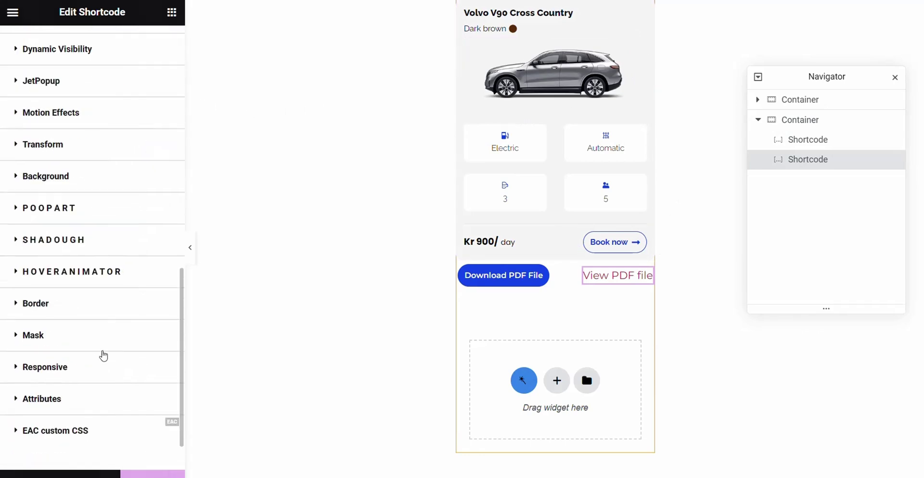
{"action": "scroll", "coordinate": [106, 358], "scroll_direction": "down", "scroll_amount": 1}
{"action": "left_click", "coordinate": [88, 375]}
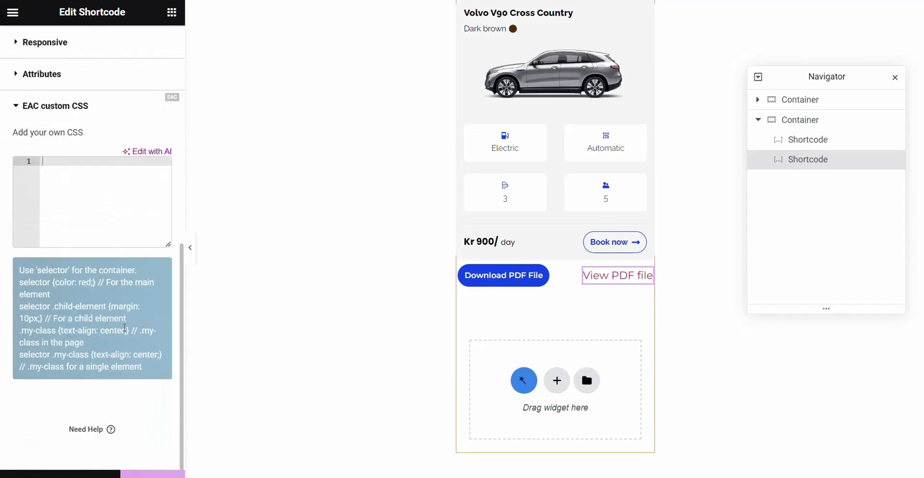
{"action": "type", "text": "/* Style for Download PDF link */ .view_download_pdf {     color: #ffffff;     font-size: 12px;     font-weight: 600;     text-decoration: none;     background-color: #E04E4E;     border-radius: 30px;     padding: 8px 10px;     display: inline-block;     transition: background-color 0.3s ease; }  .view_download_pdf:hover {     background-color: #06090C;     color: #ffffff; }"}
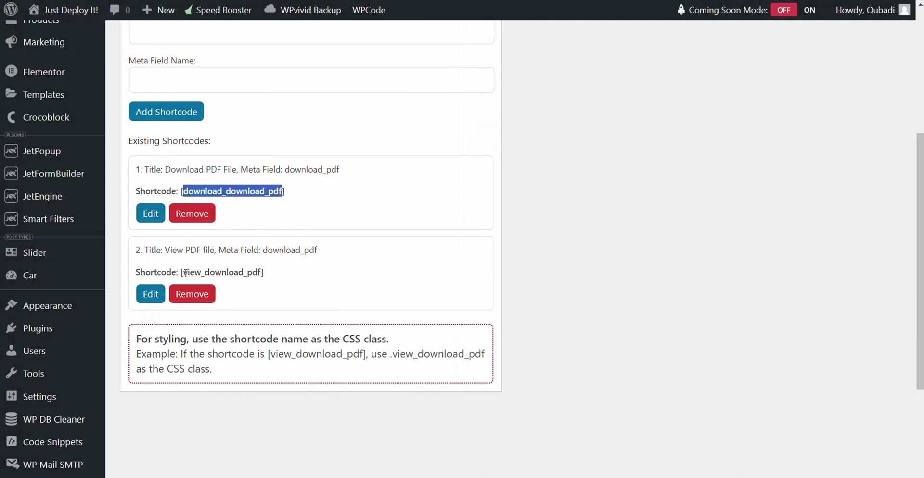
Step: Check that the view_download_pdf class in the CSS matches the shortcode name
{"action": "left_click_drag", "start_coordinate": [185, 273], "coordinate": [260, 273]}
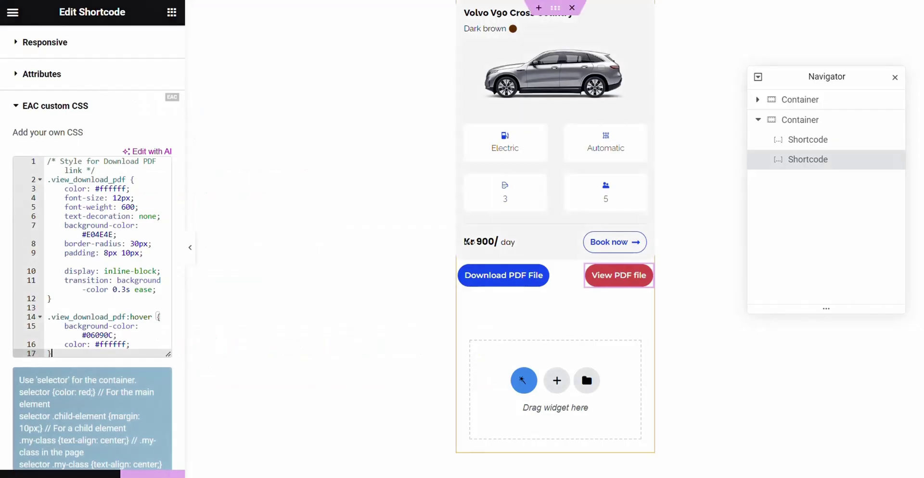
{"action": "mouse_move", "coordinate": [645, 277]}
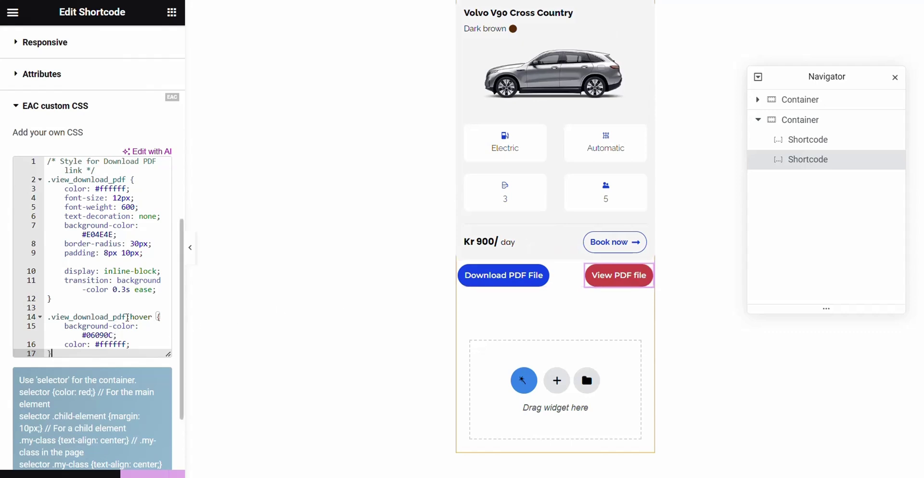
{"action": "double_click", "coordinate": [127, 318]}
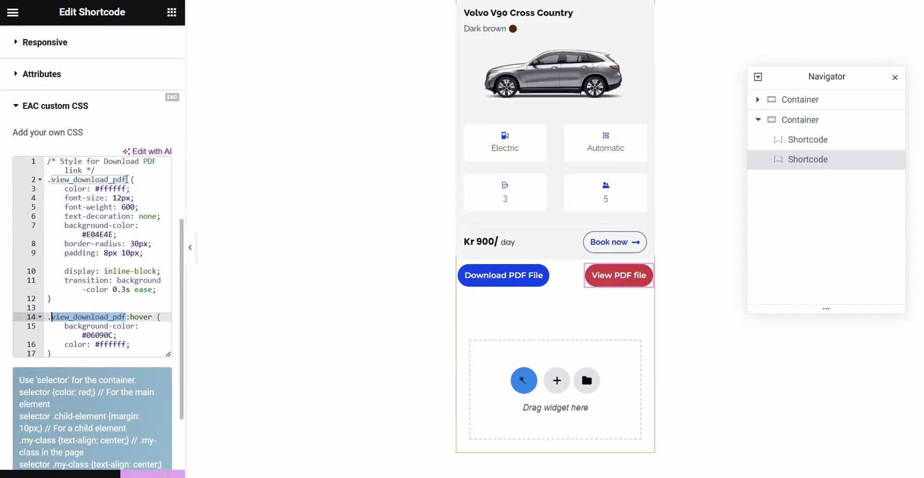
{"action": "left_click_drag", "start_coordinate": [127, 179], "coordinate": [52, 179]}
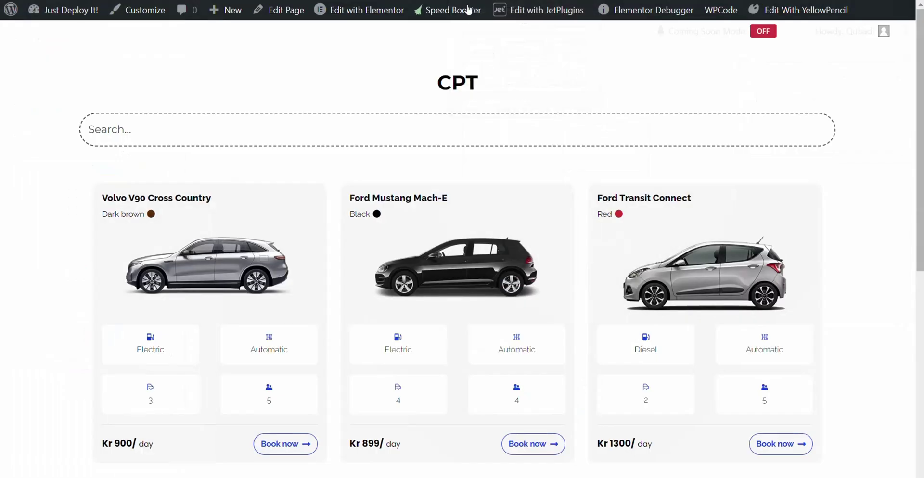
Step: Clear the LiteSpeed cache, then download the Volvo's PDF and open PDF-file.pdf from its card
{"action": "mouse_move", "coordinate": [460, 16]}
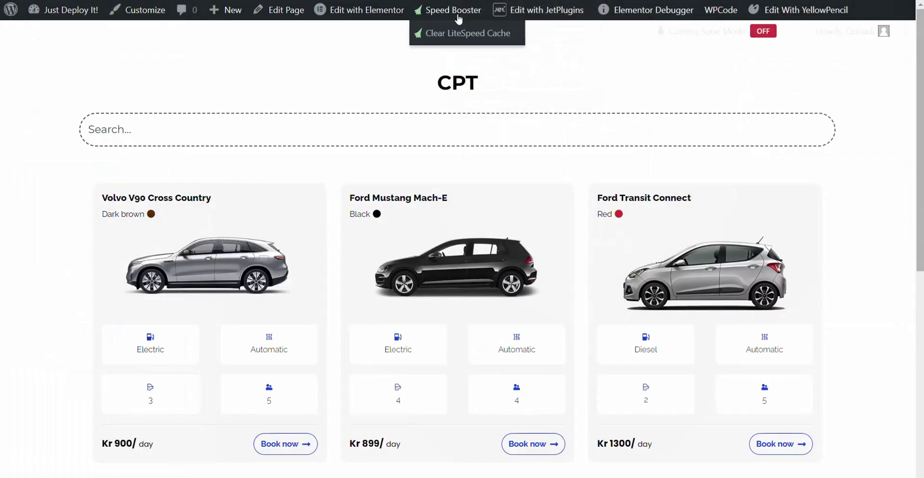
{"action": "left_click", "coordinate": [456, 35]}
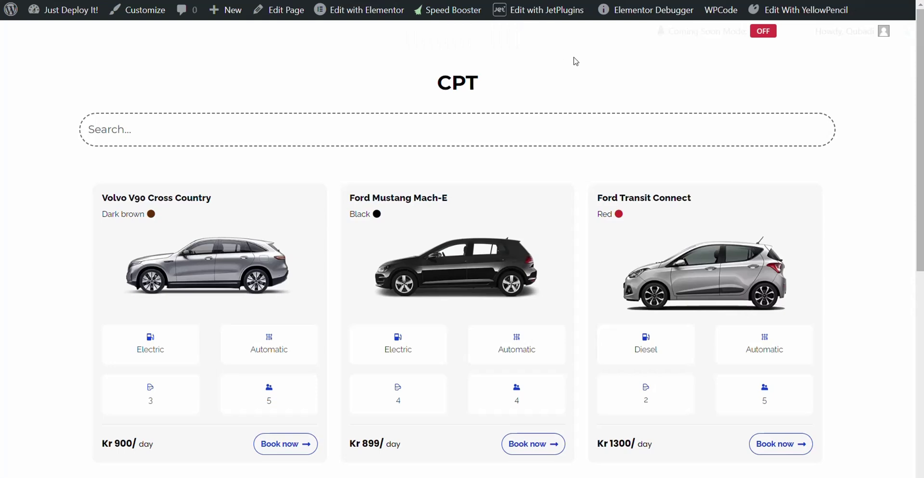
{"action": "scroll", "coordinate": [572, 97], "scroll_direction": "down", "scroll_amount": 3}
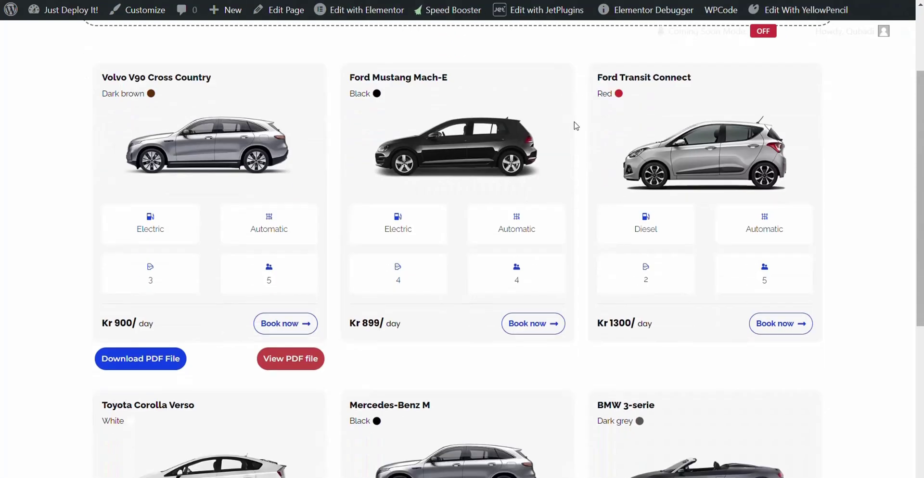
{"action": "scroll", "coordinate": [228, 386], "scroll_direction": "down", "scroll_amount": 1}
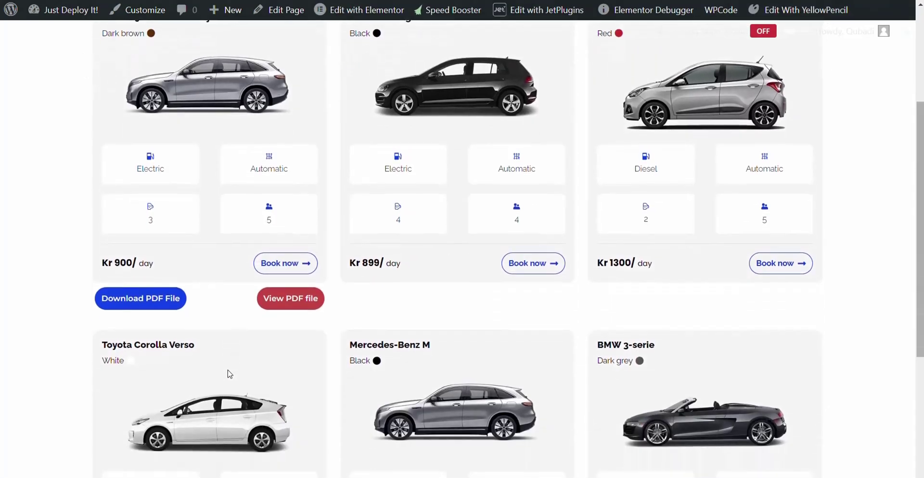
{"action": "left_click", "coordinate": [141, 304]}
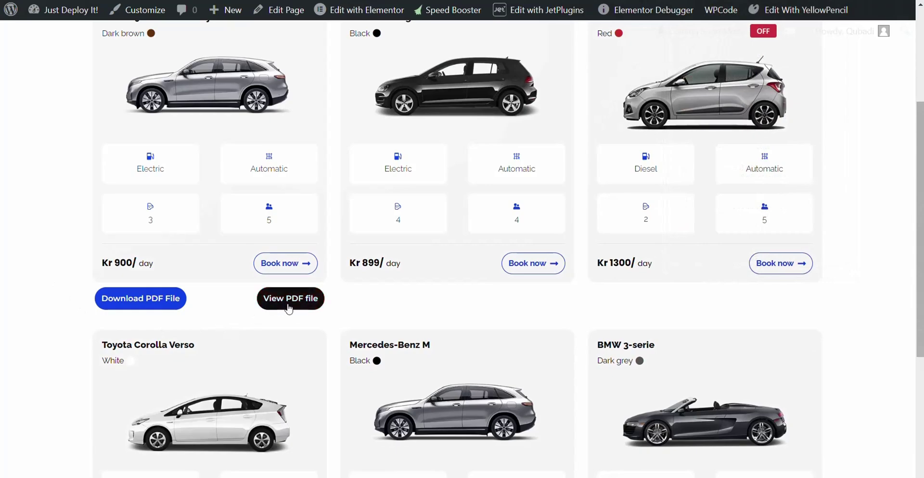
{"action": "left_click", "coordinate": [307, 307]}
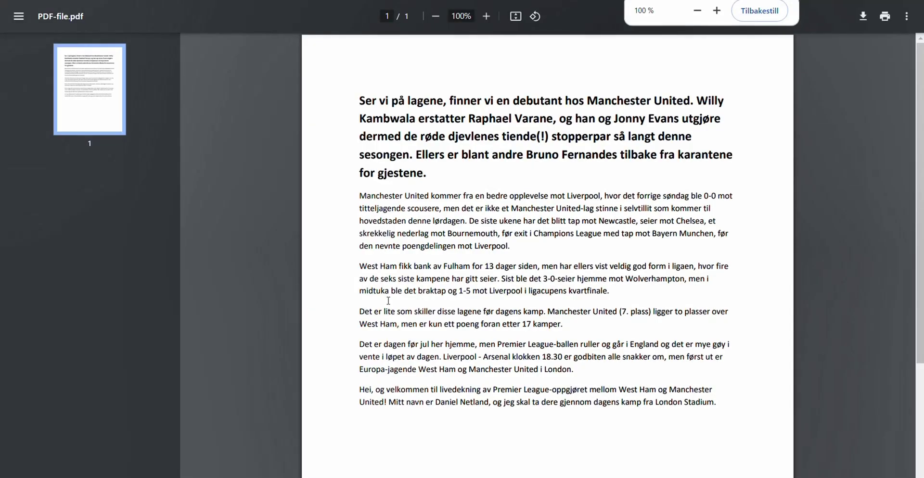